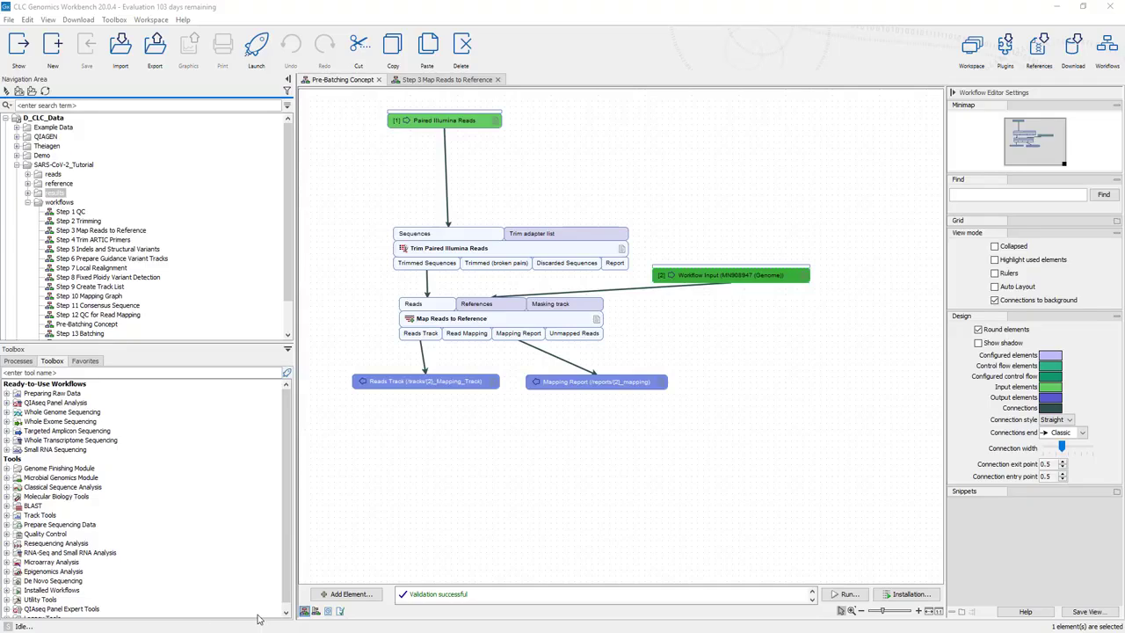
After checking the Step 3 workflow, run Pre-Batching Concept in batch mode on three SRR paired read sets.
click(426, 86)
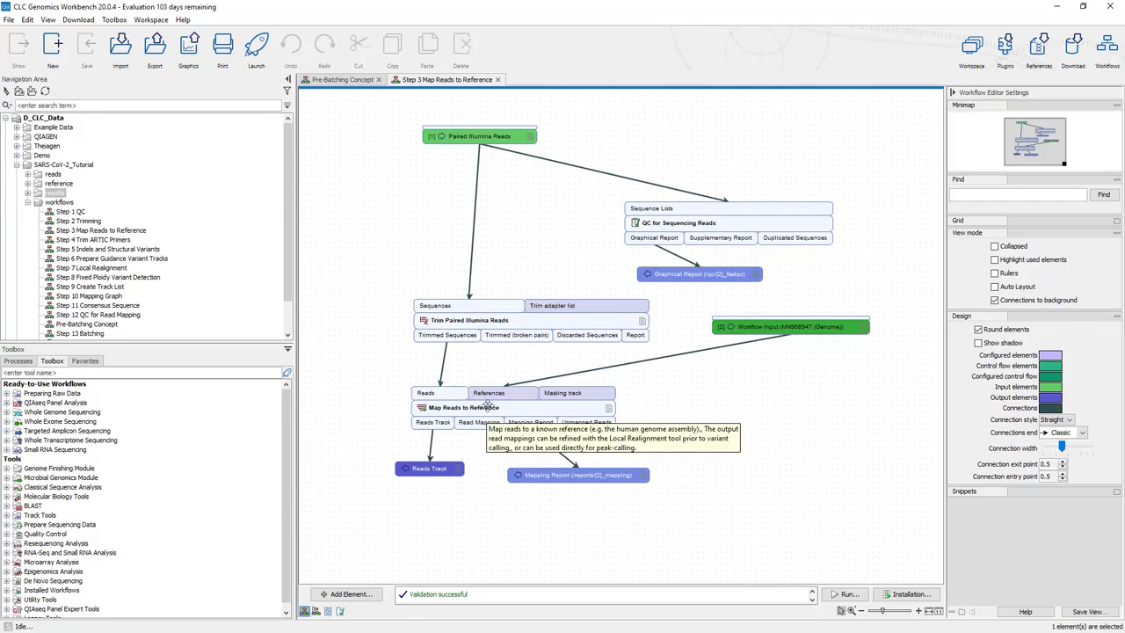
click(344, 79)
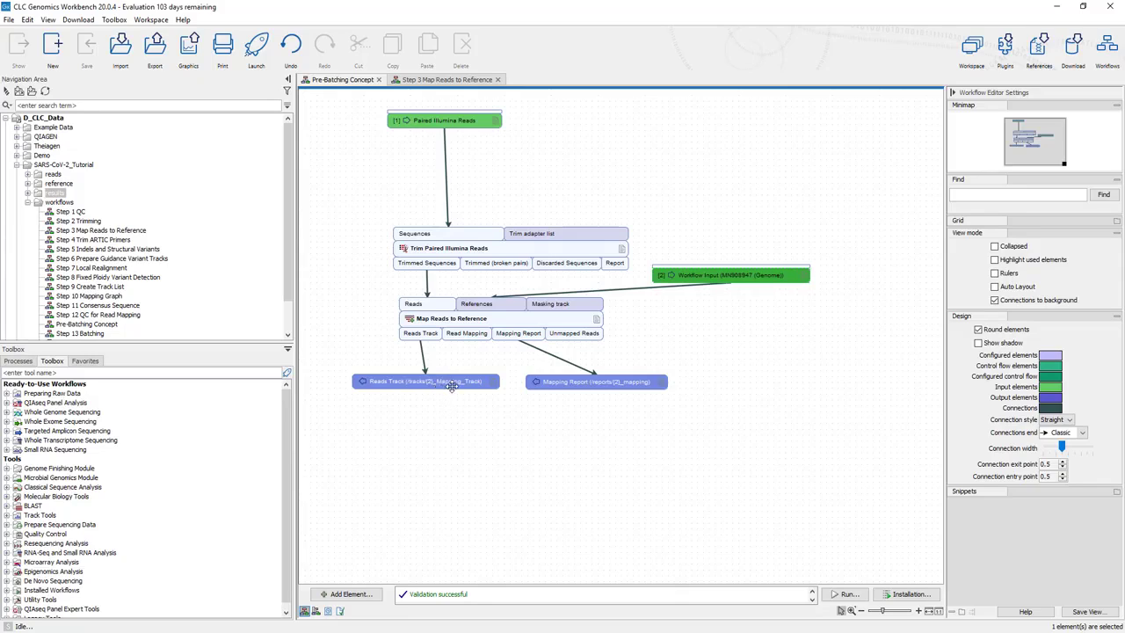
click(847, 595)
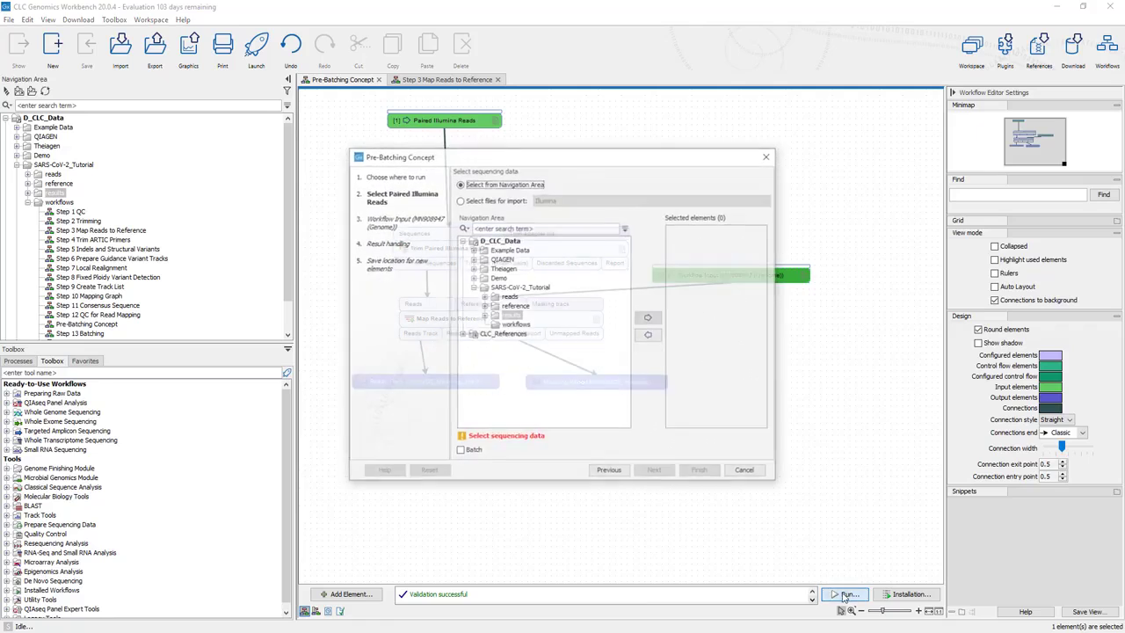
click(483, 297)
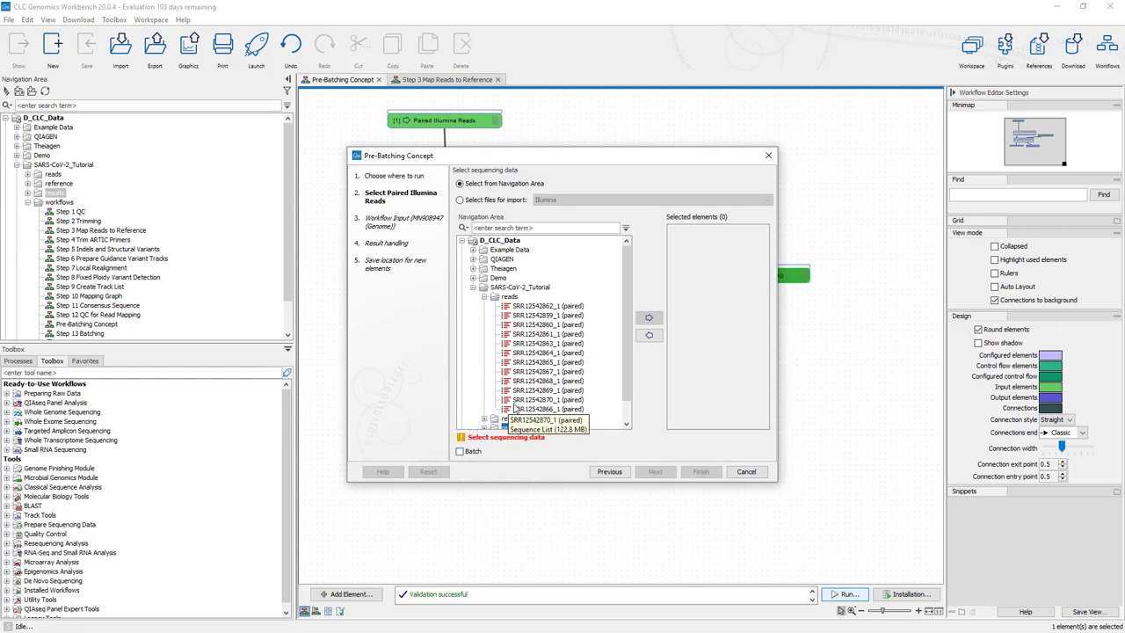
click(541, 306)
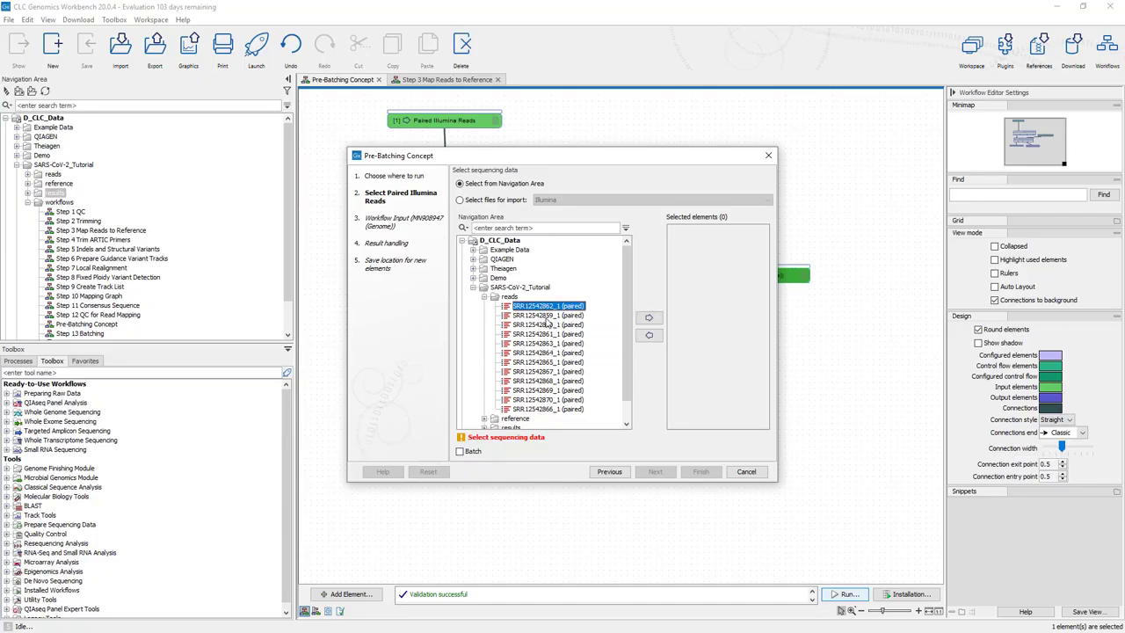
shift+click(547, 325)
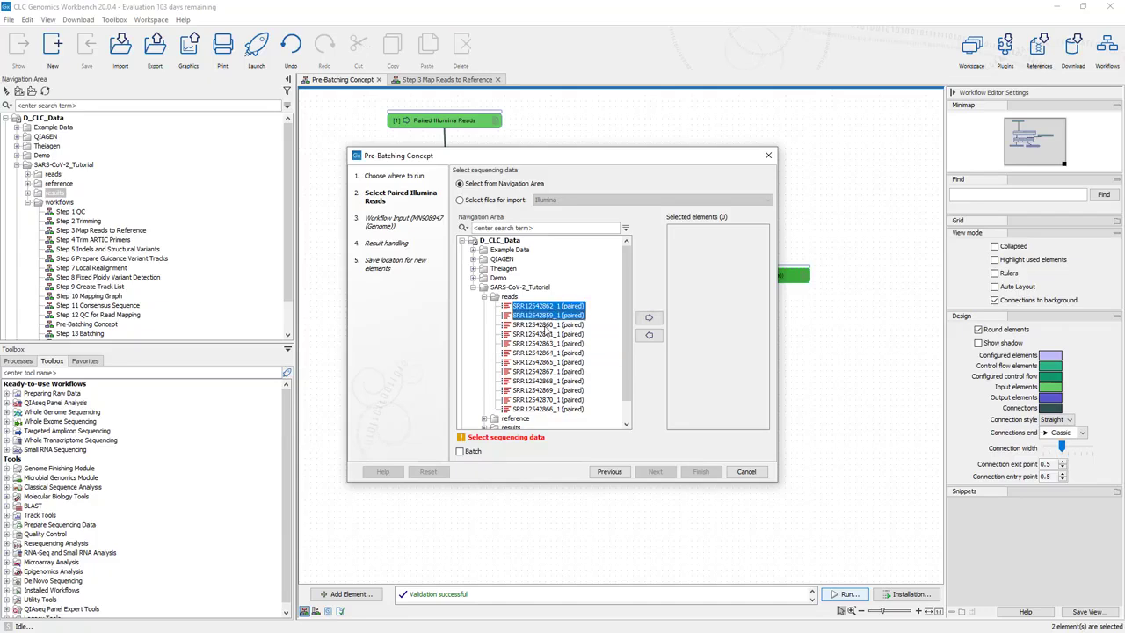
click(460, 453)
click(648, 321)
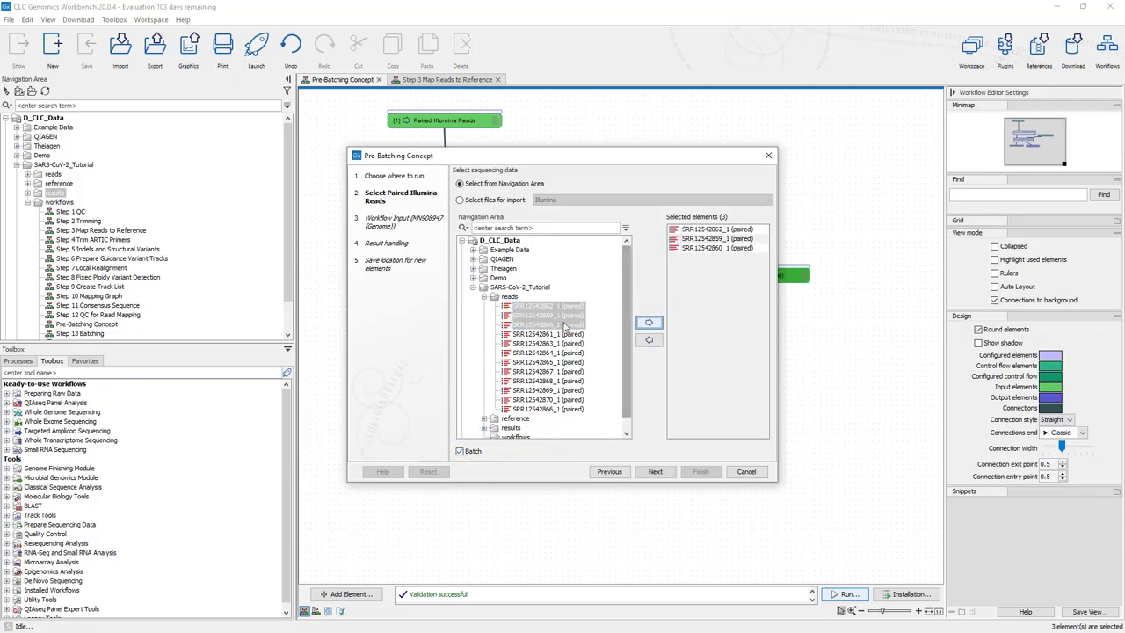
Save the batch outputs to a new Pre-Batch-1 folder under results and launch the run.
click(661, 471)
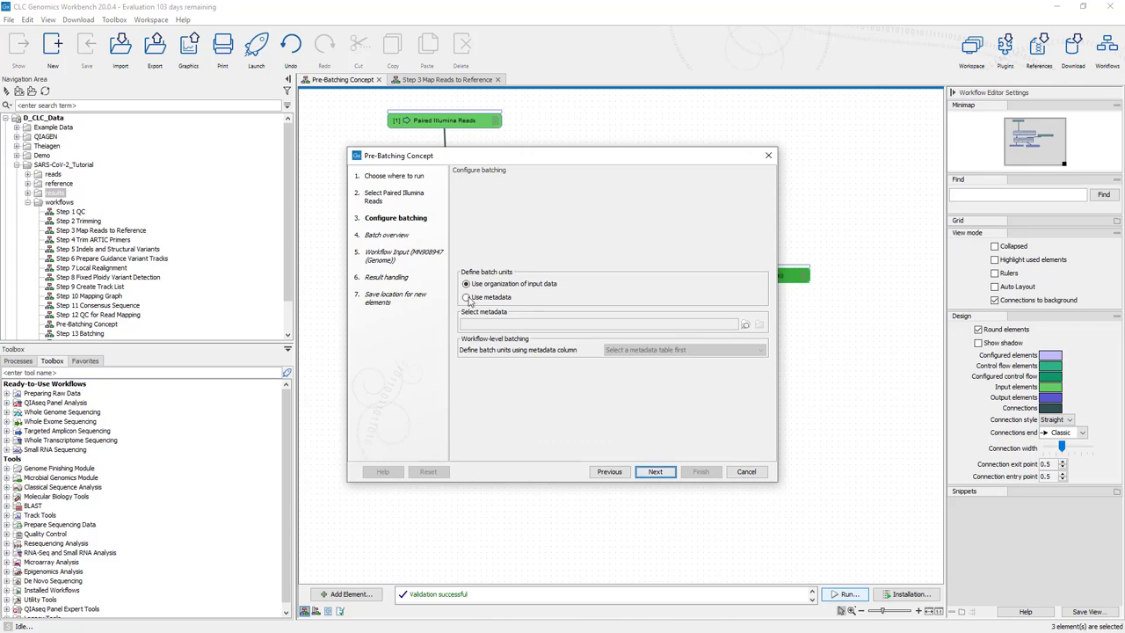
click(656, 471)
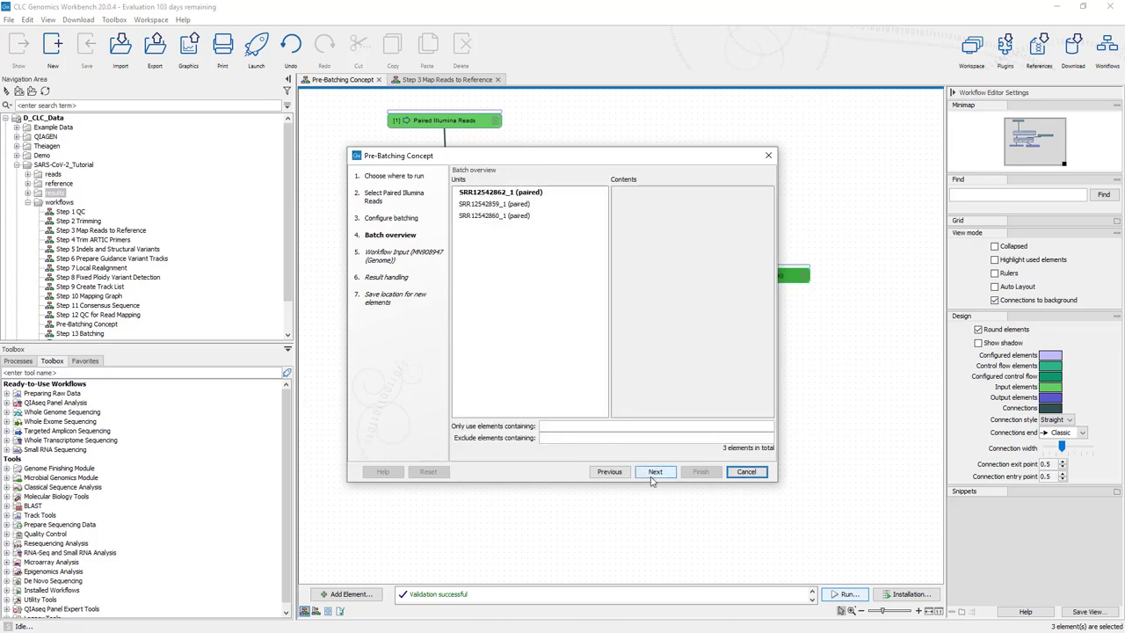
click(655, 472)
click(655, 472)
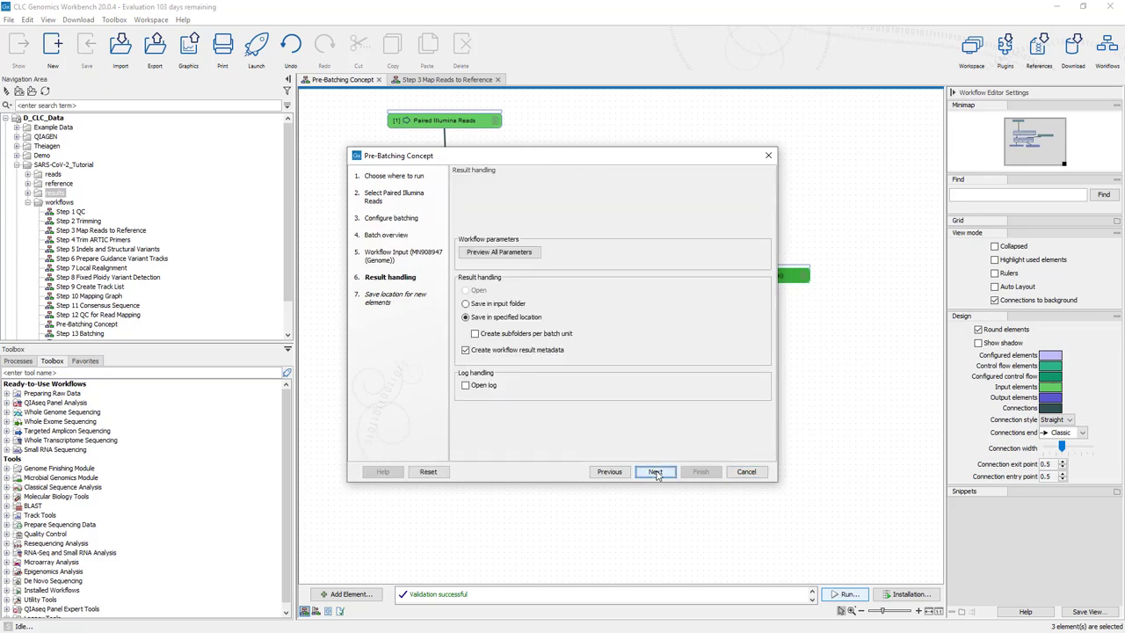
click(655, 472)
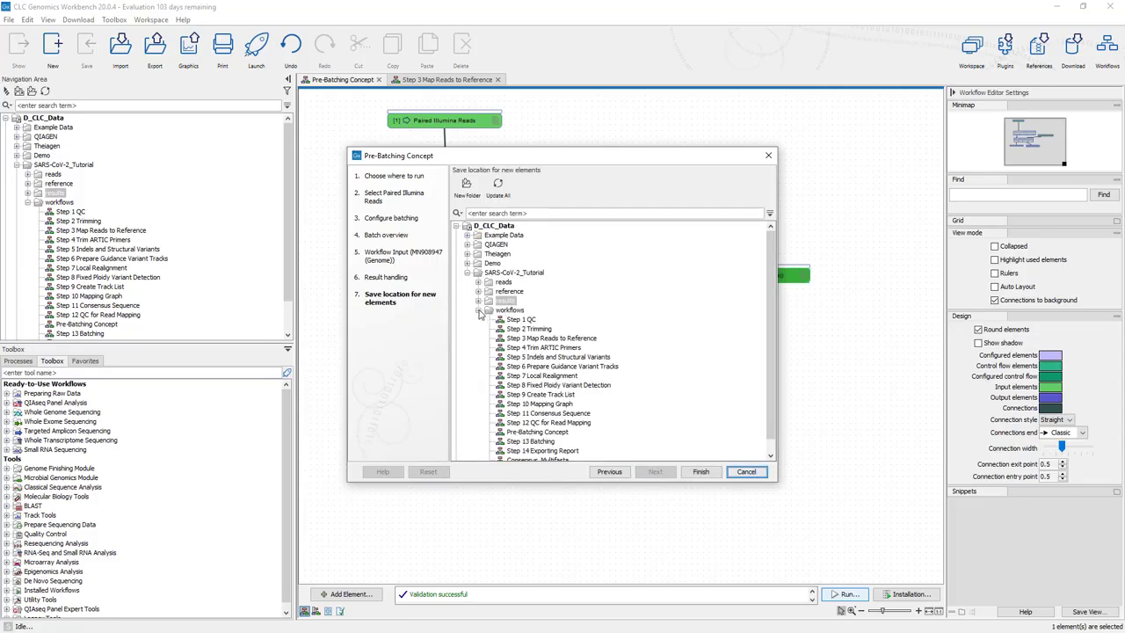
click(479, 301)
click(503, 301)
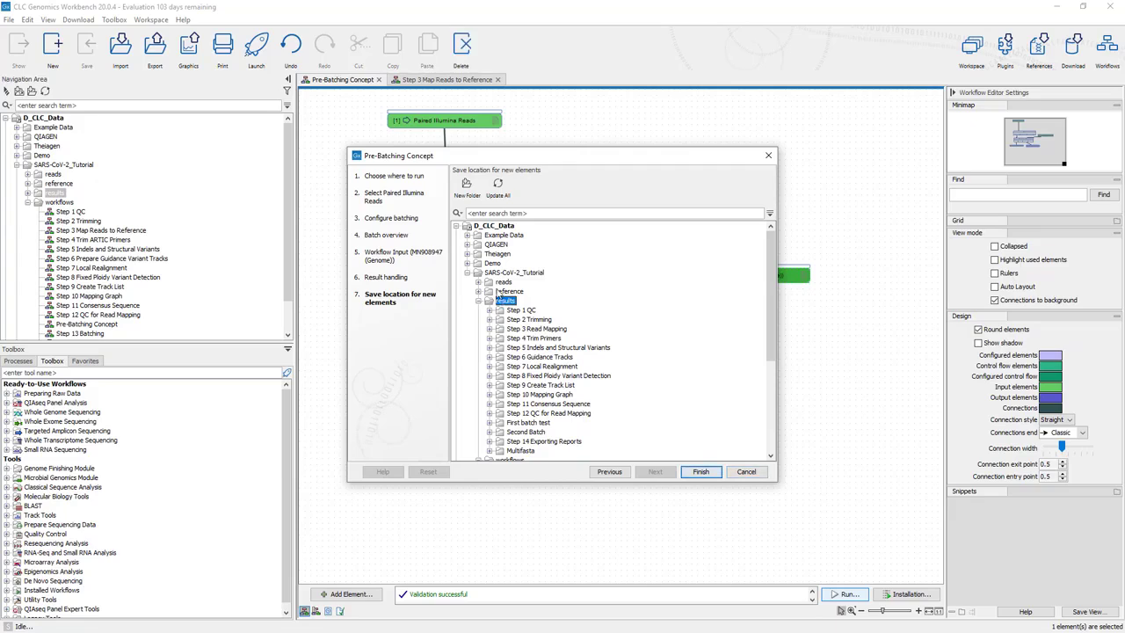
click(468, 192)
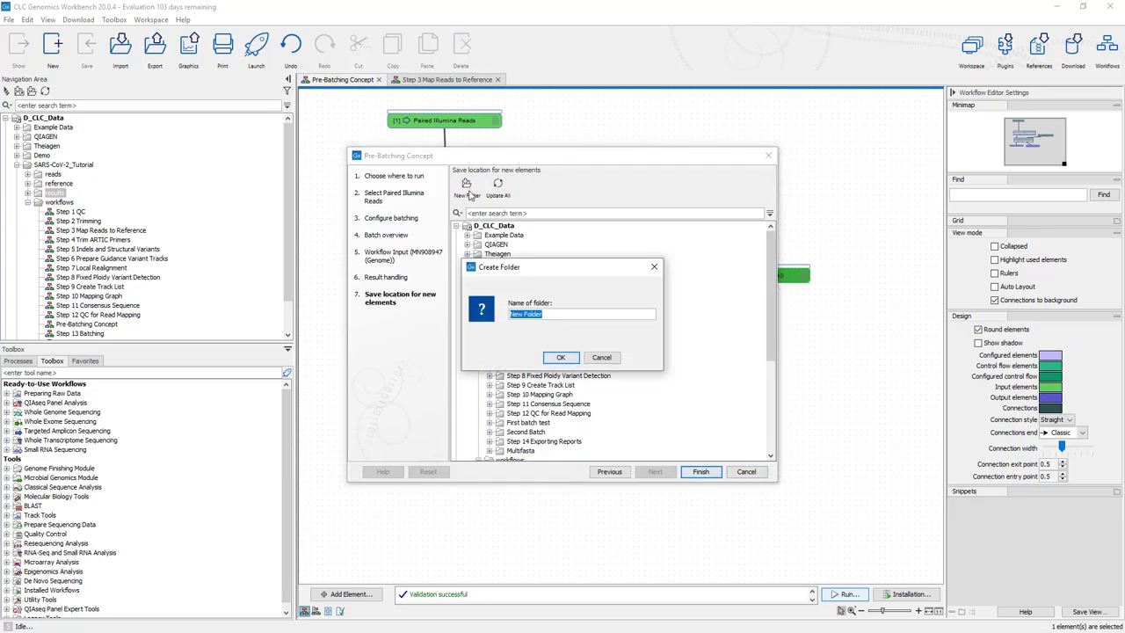
text(Pre-Batch-1)
click(561, 357)
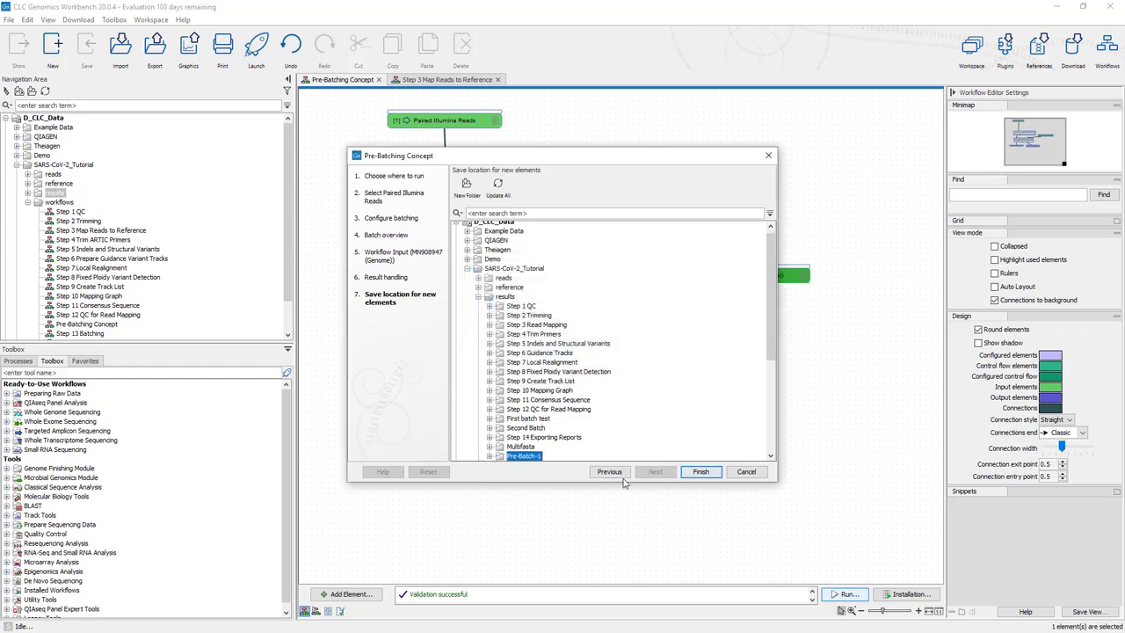
click(700, 472)
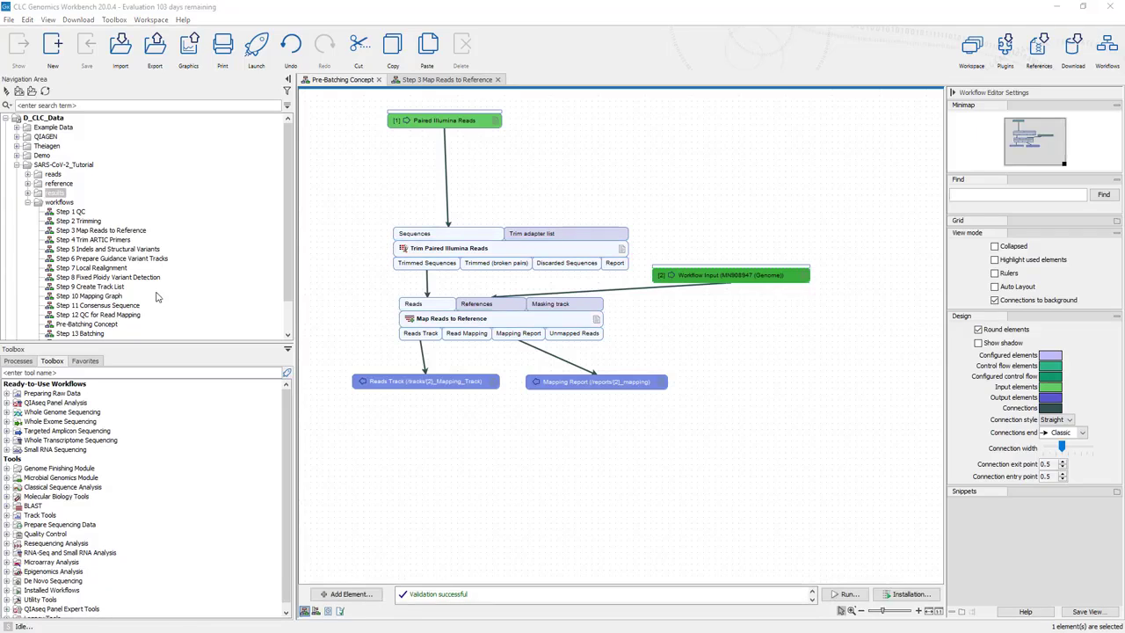
Open SRR12542862_1 (paired)_Mapping_Track from results > Pre-Batch-1 > tracks.
click(28, 193)
scroll(75, 263, down, 3)
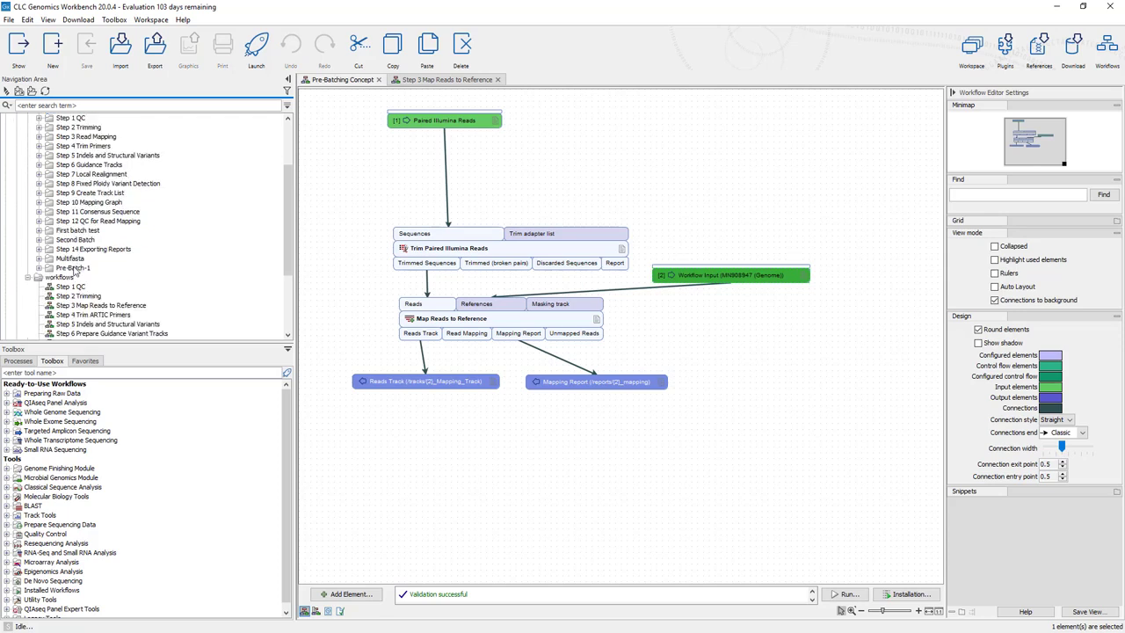
double_click(73, 269)
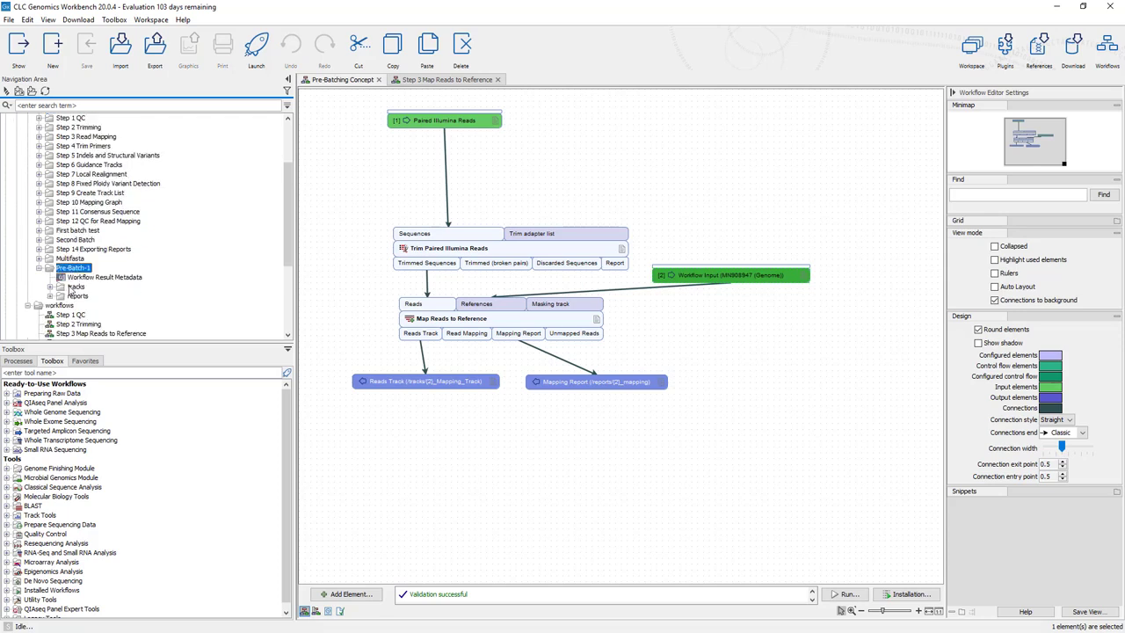
double_click(72, 288)
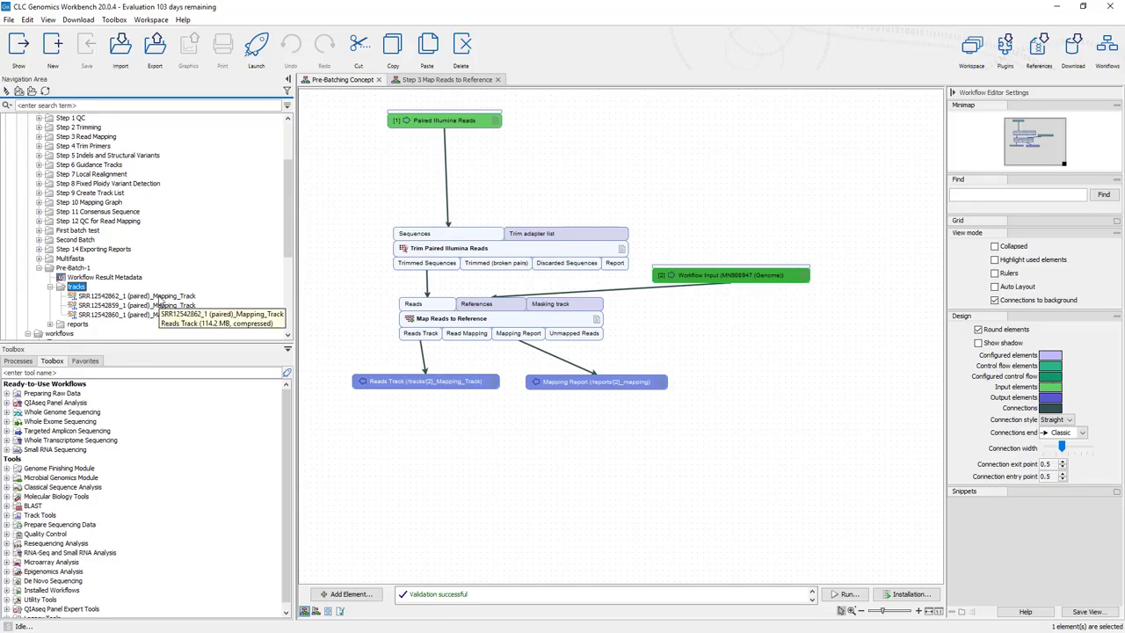
double_click(166, 297)
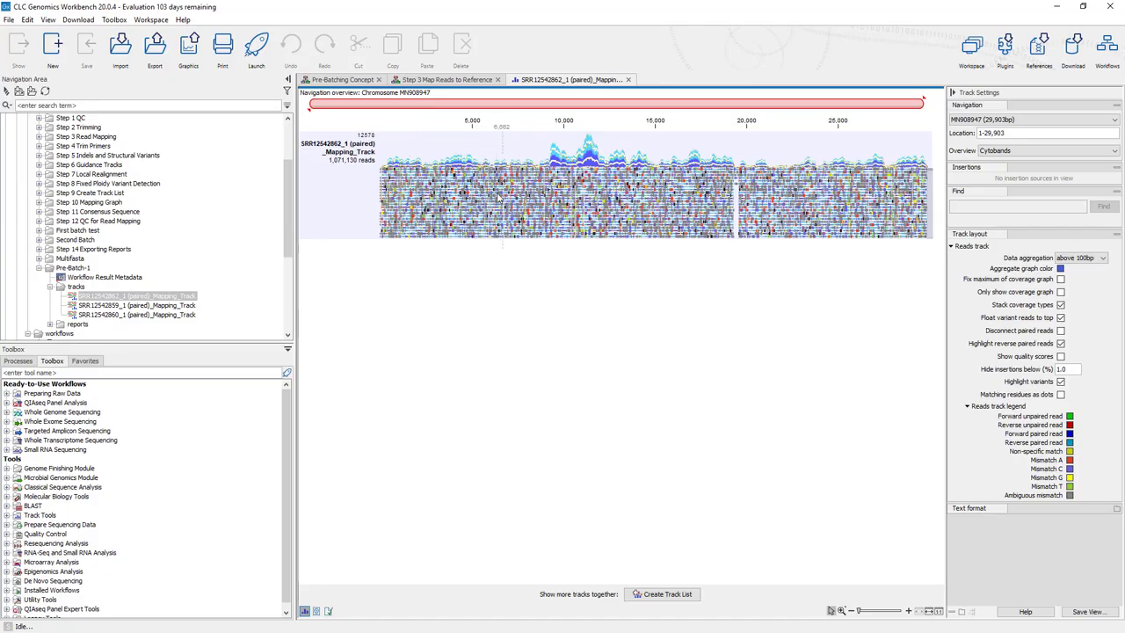
Open the SRR12542859_1 mapping track and compare it with the SRR12542862_1 track.
double_click(156, 305)
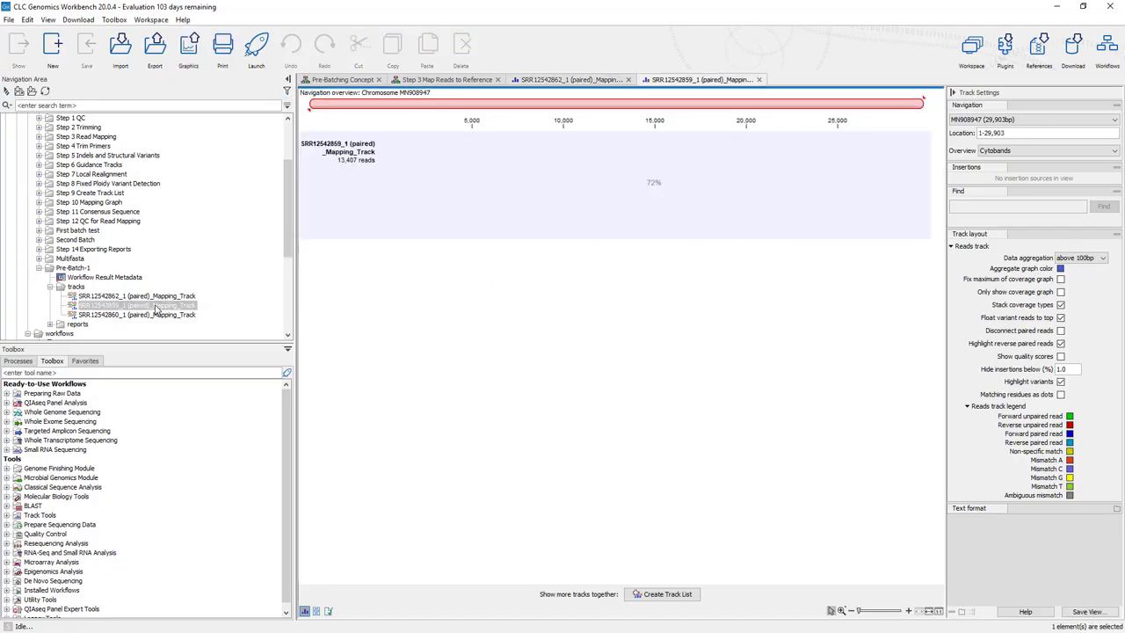
click(587, 84)
click(675, 84)
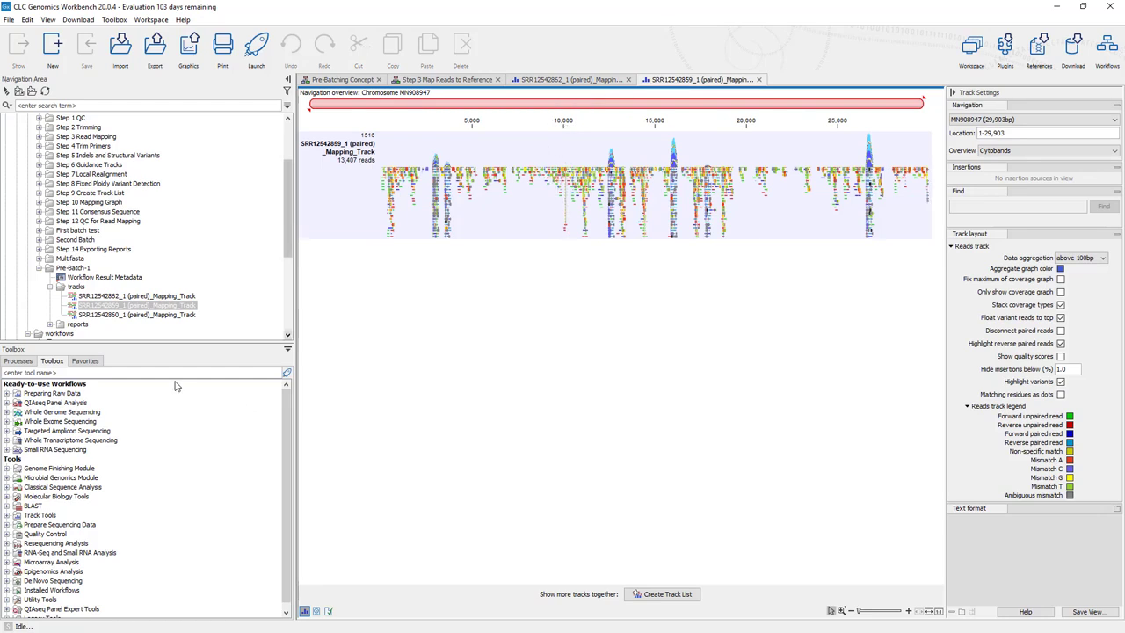
Find Create Track List in the Toolbox, open it, and cancel the dialog.
click(113, 371)
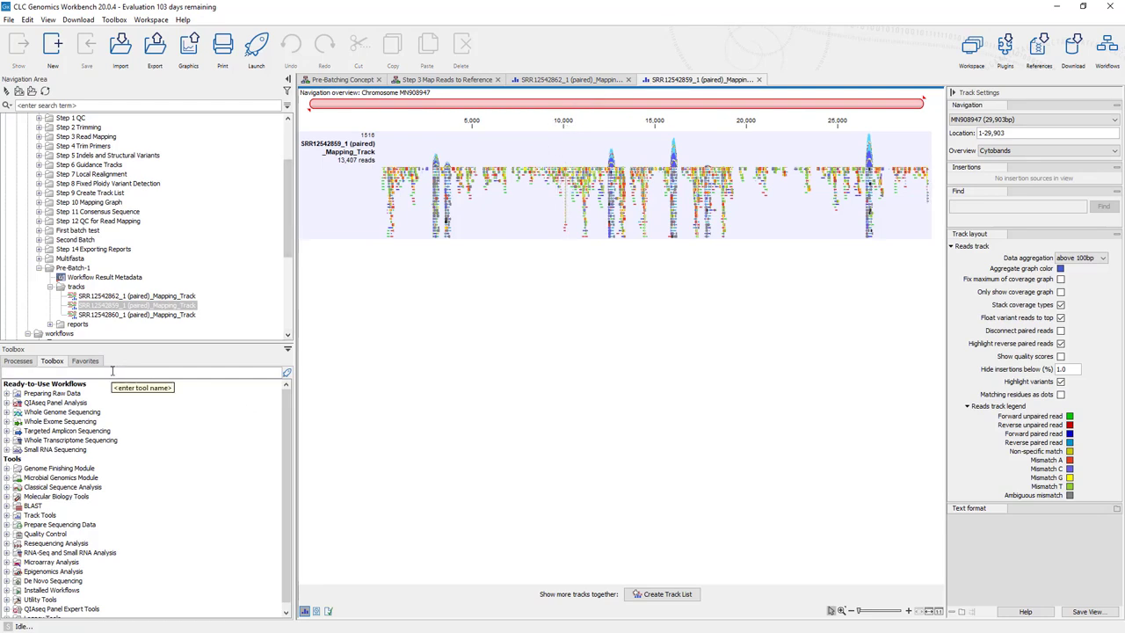
text(create tera)
key(BackSpace)
key(BackSpace)
key(BackSpace)
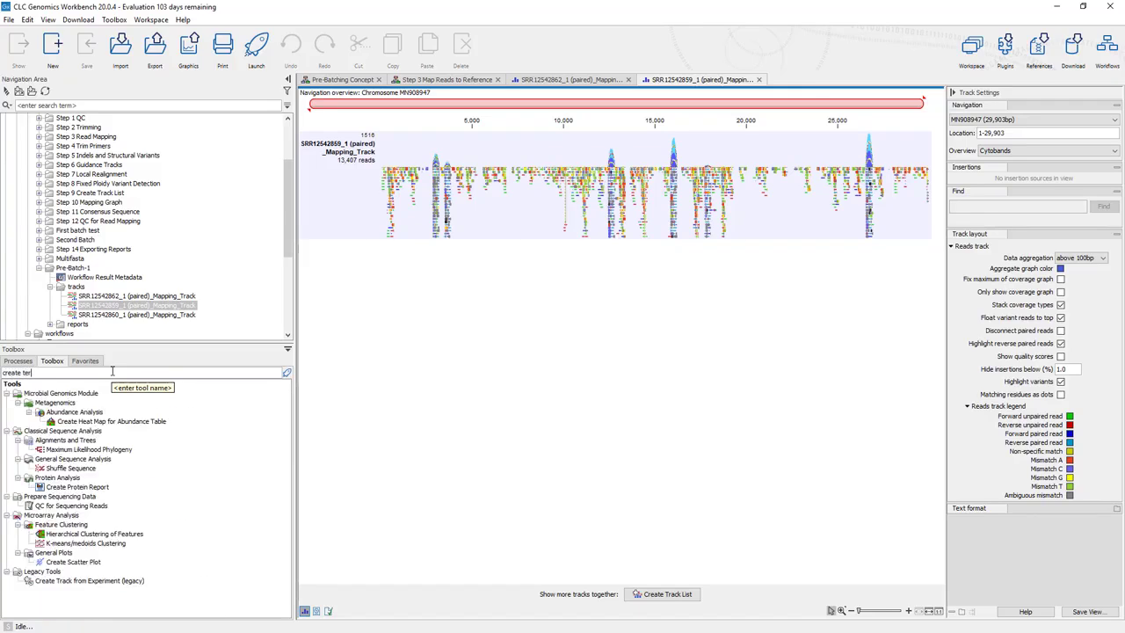
text(rack lis)
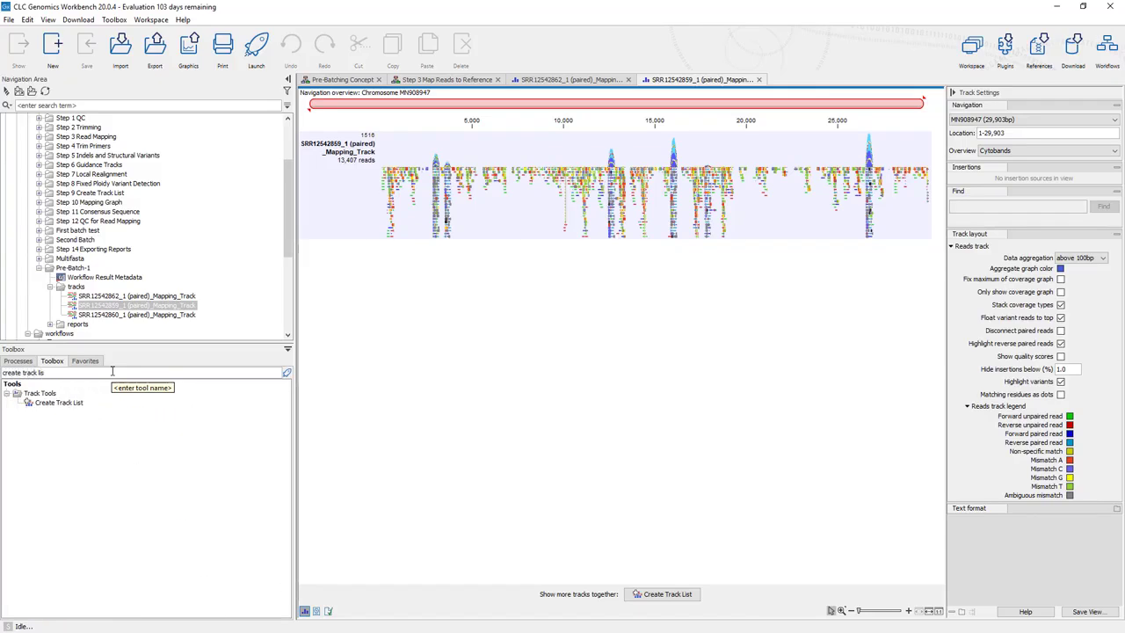
double_click(77, 404)
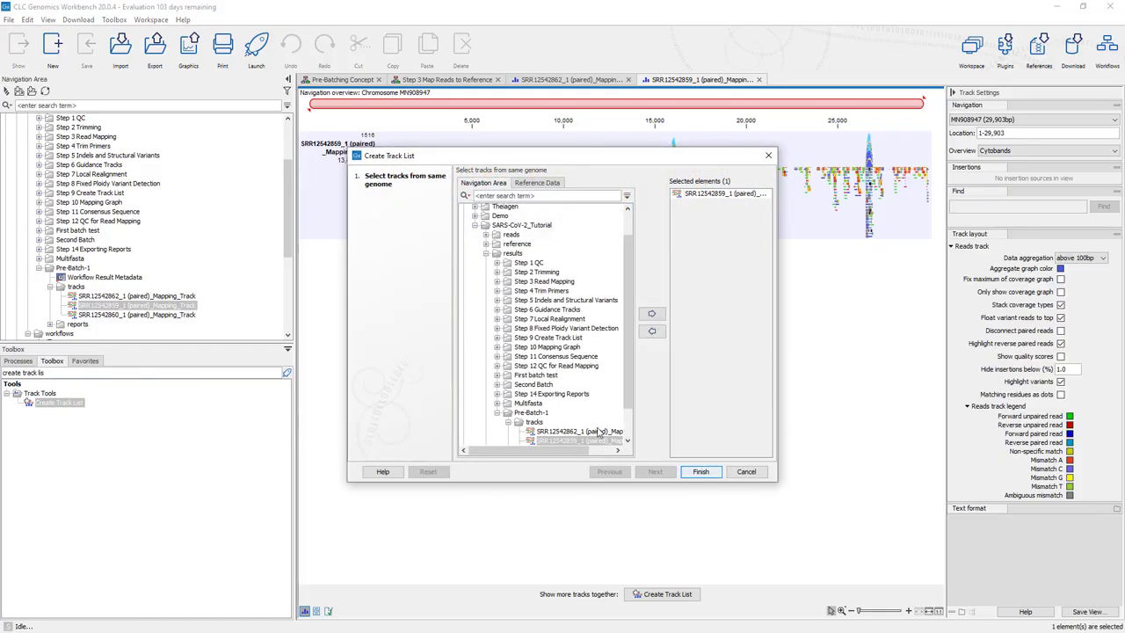
scroll(595, 434, down, 2)
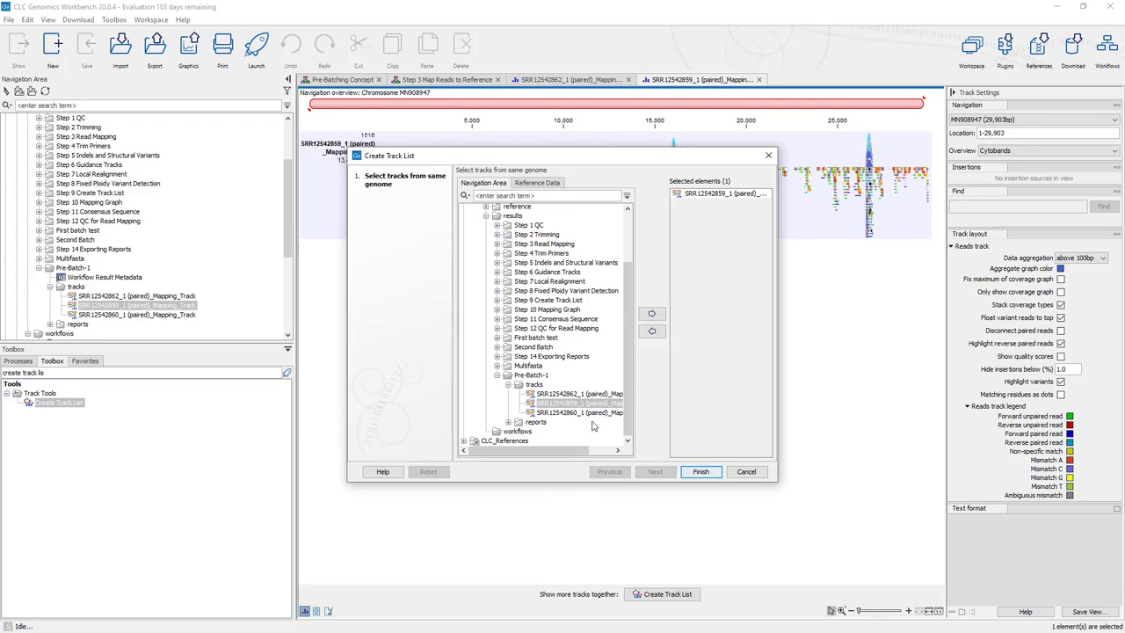
click(746, 472)
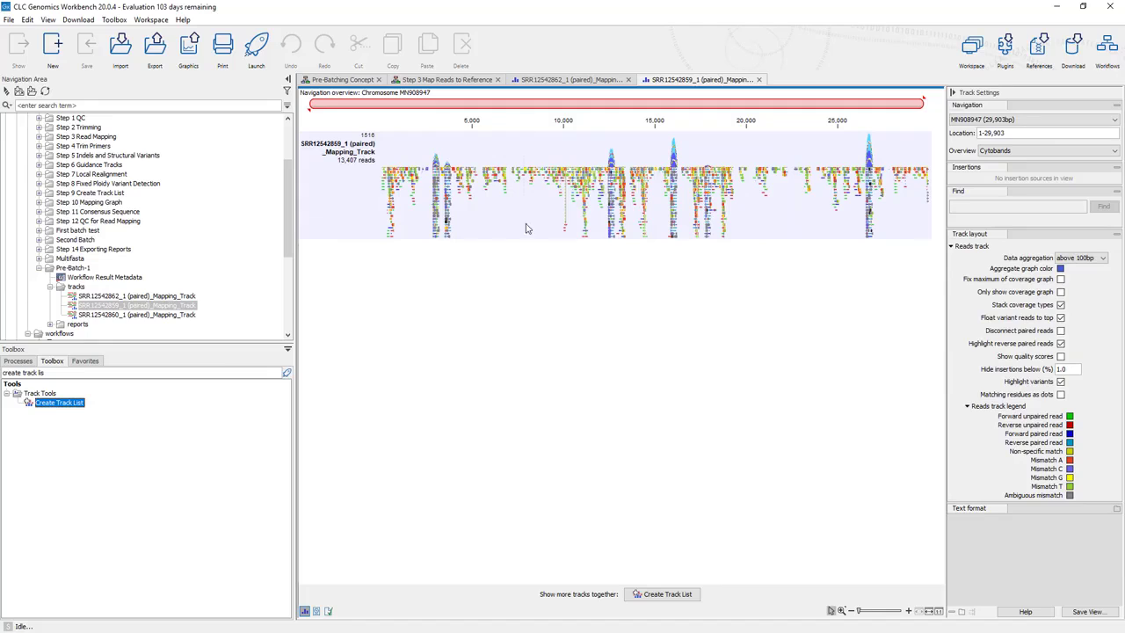
click(441, 80)
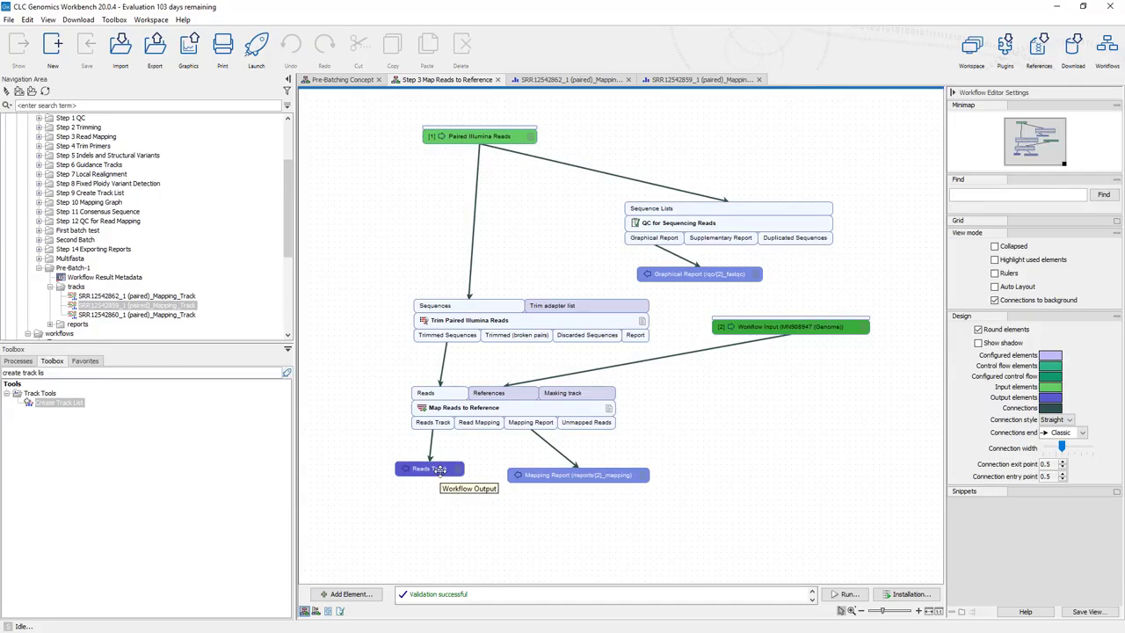
click(341, 80)
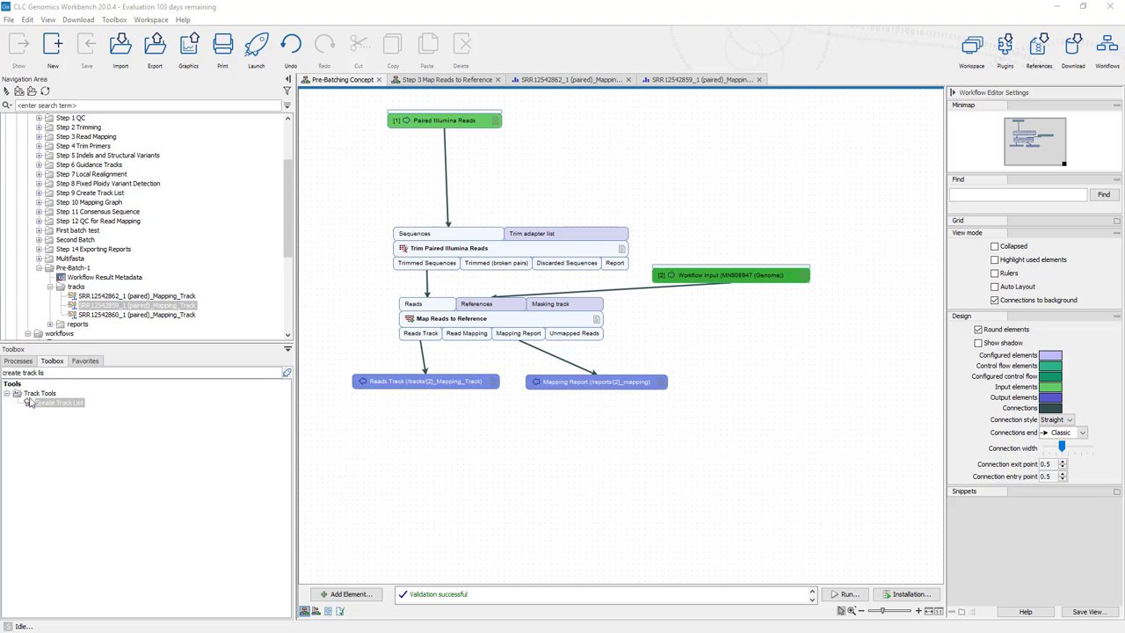
click(49, 375)
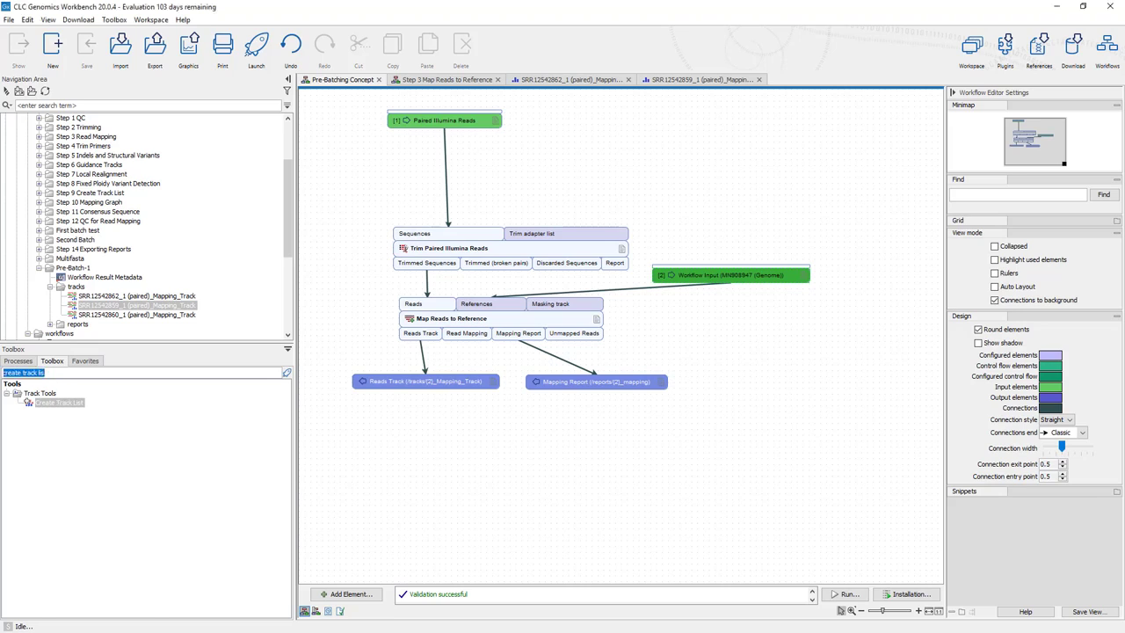
text(itera)
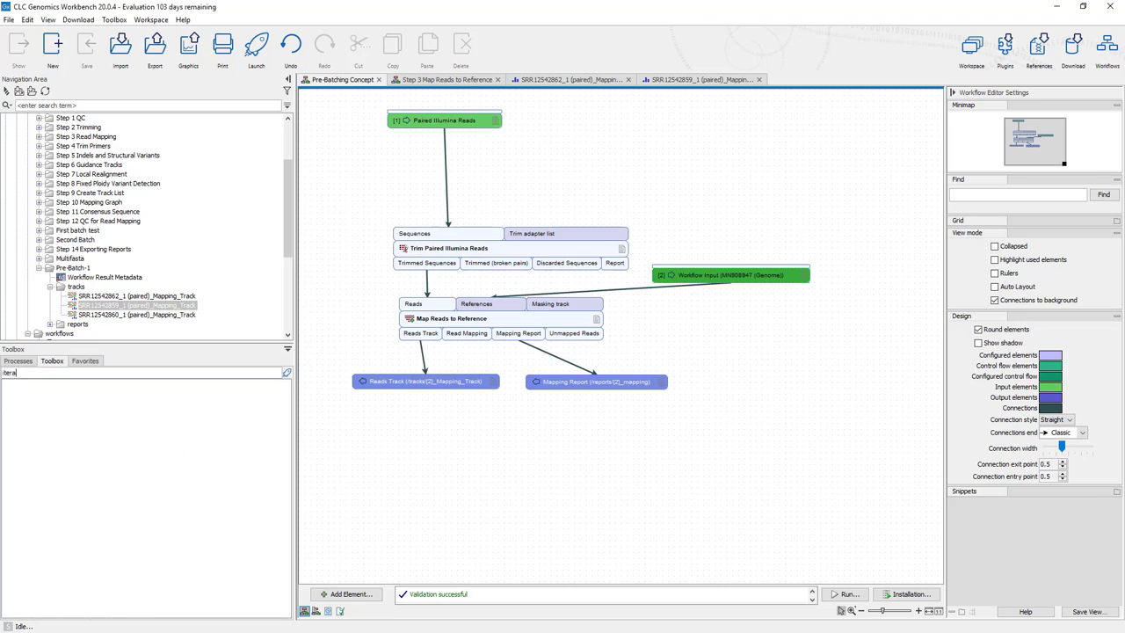
key(BackSpace)
key(BackSpace)
key(BackSpace)
key(BackSpace)
key(BackSpace)
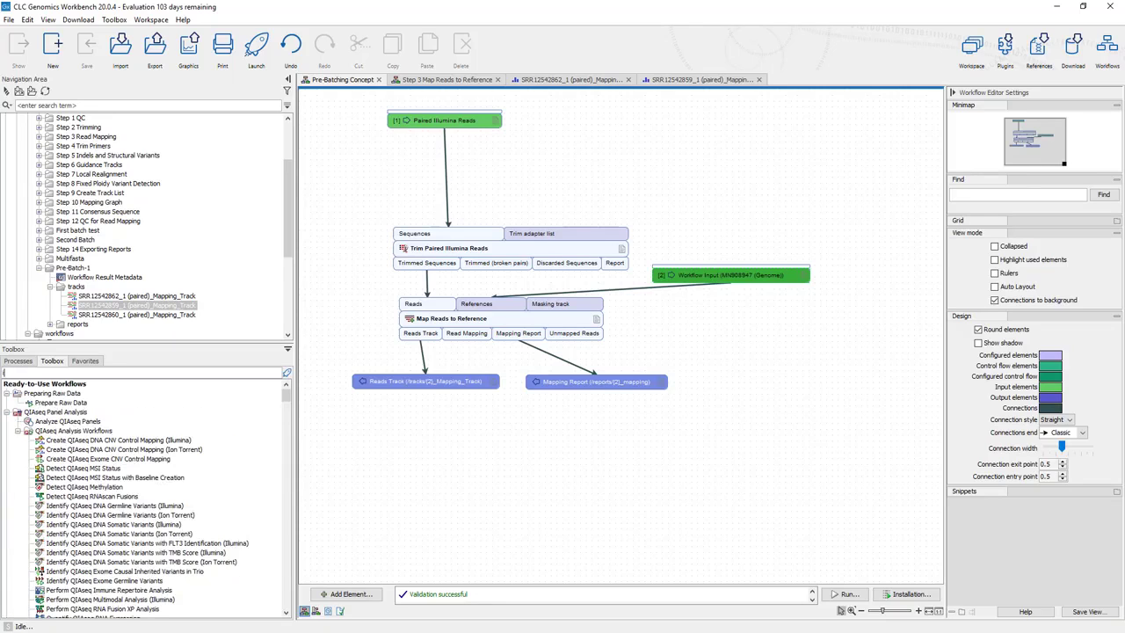
Add an Iterate element to the workflow.
click(345, 593)
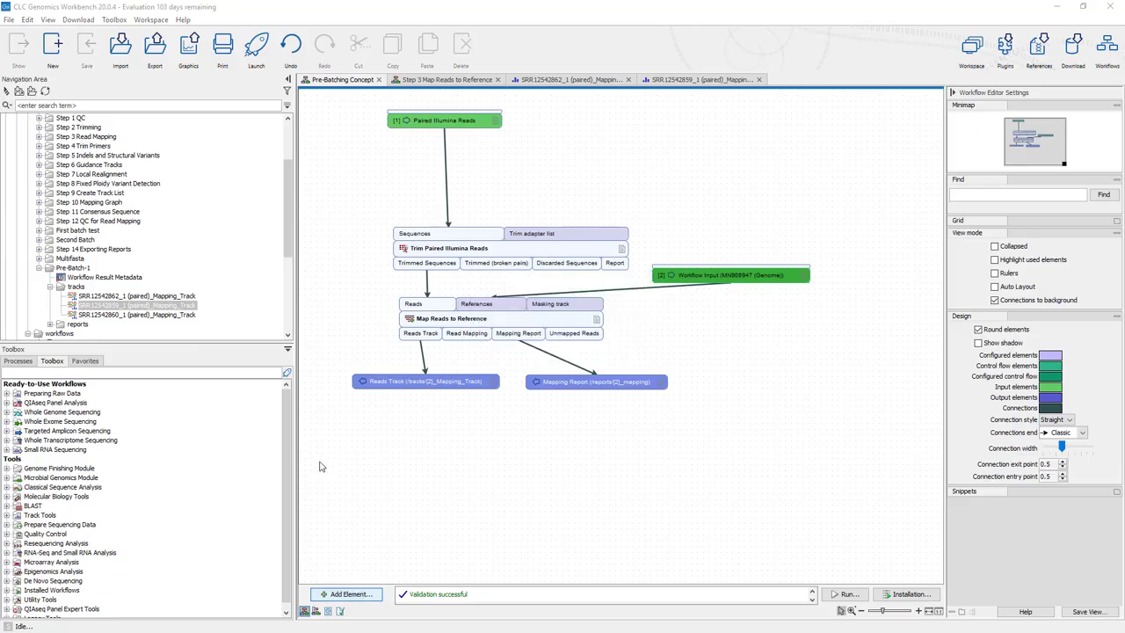
text(iter)
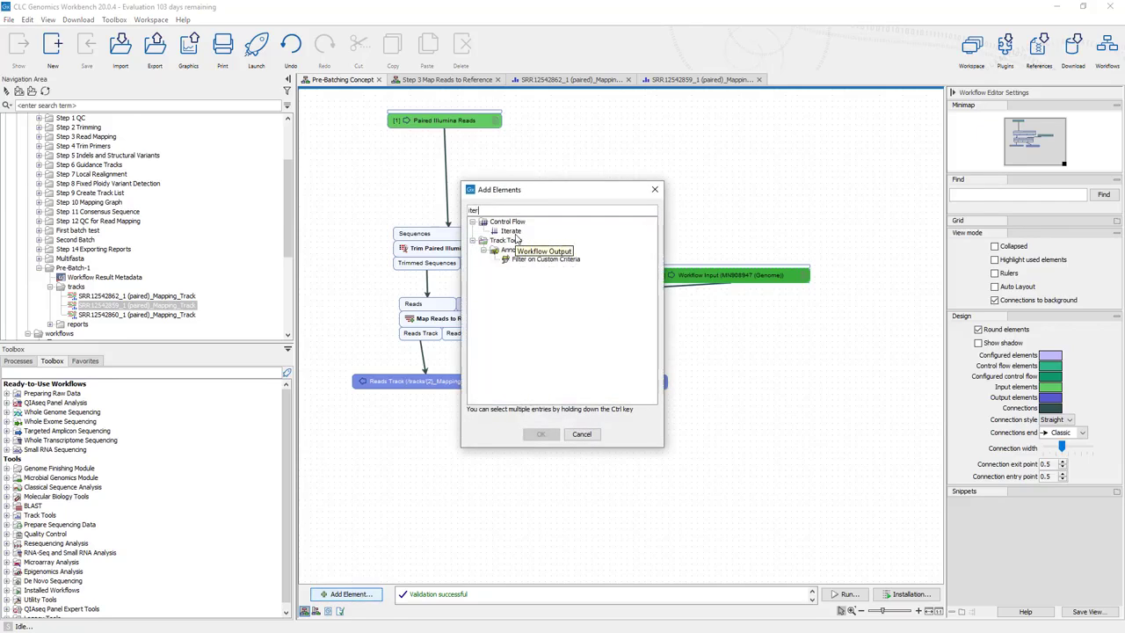
click(513, 231)
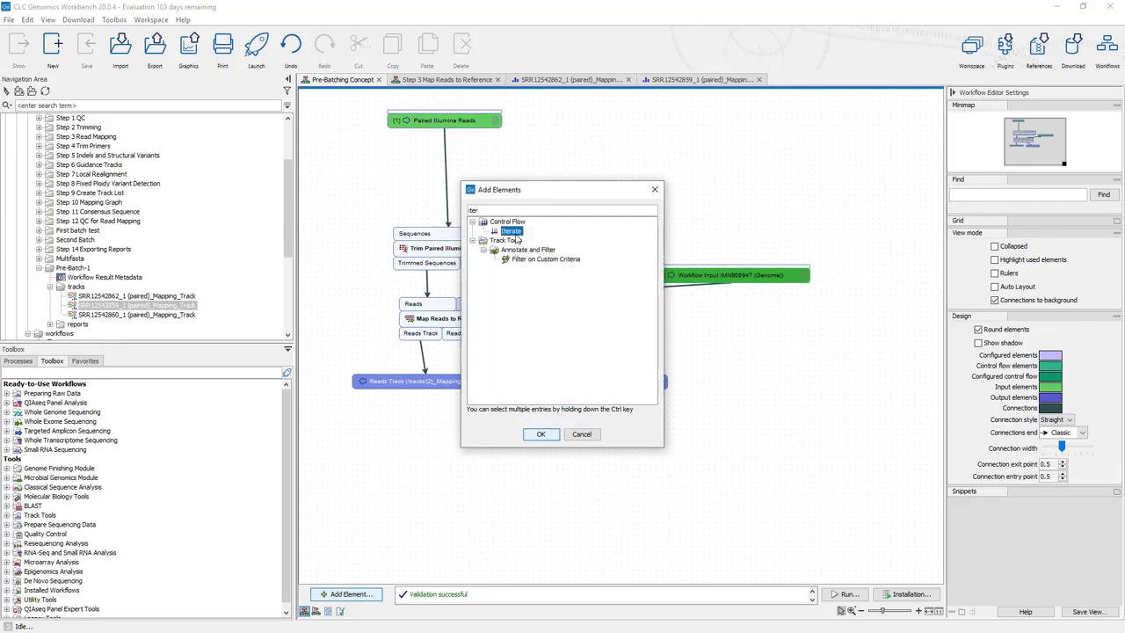
click(541, 434)
drag(369, 108, 631, 178)
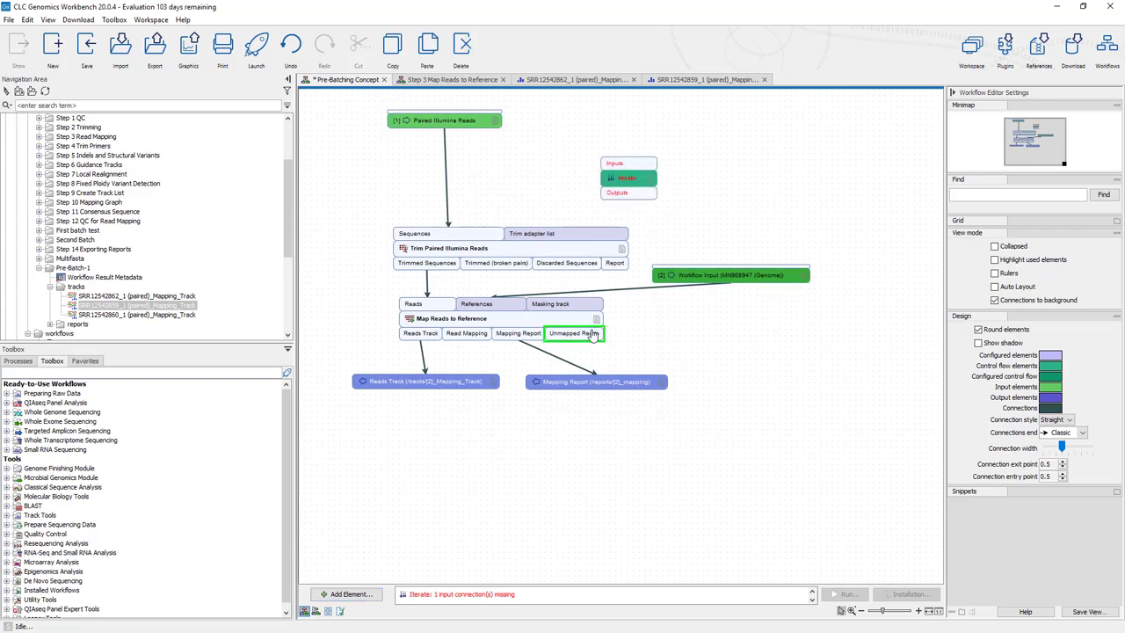
Add a Collect and Distribute element below the mapping outputs.
click(350, 594)
text(coll)
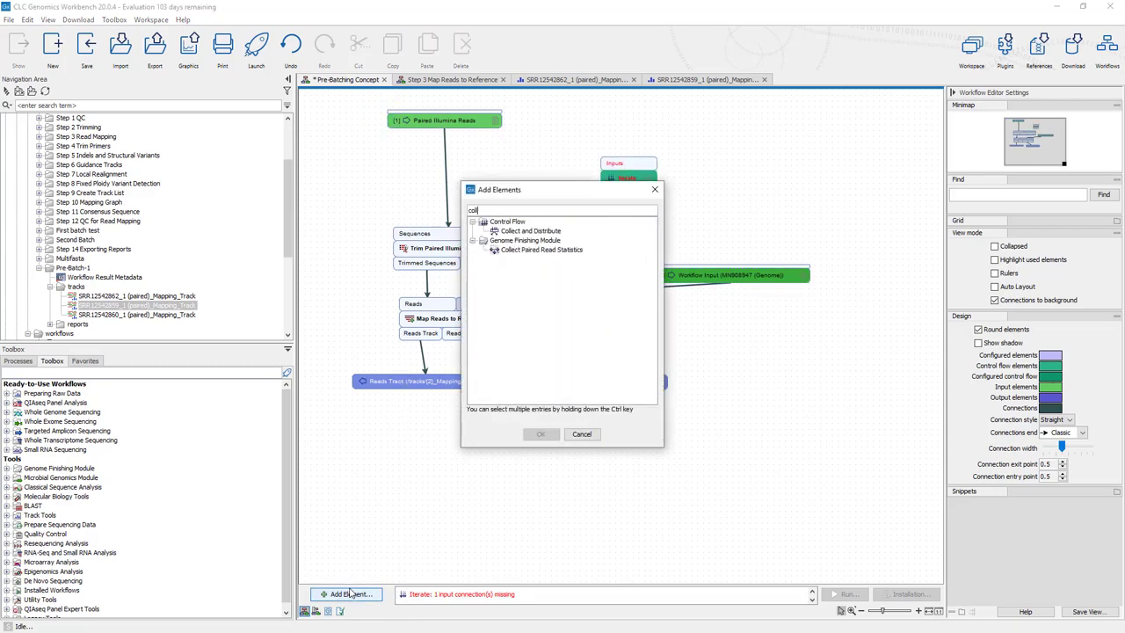
click(549, 232)
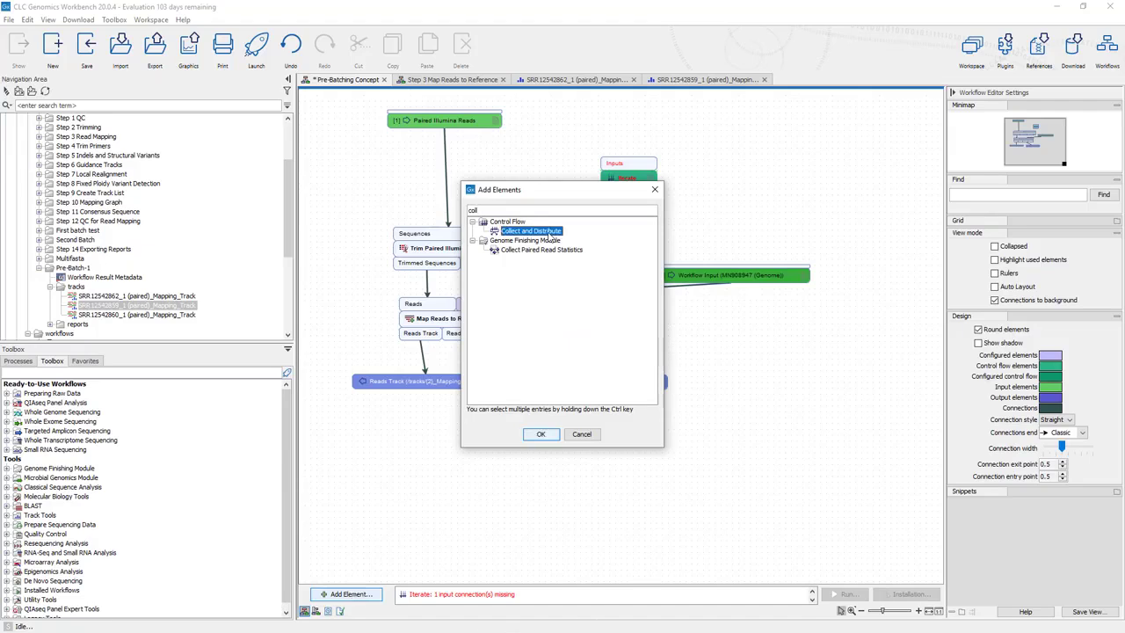
click(541, 433)
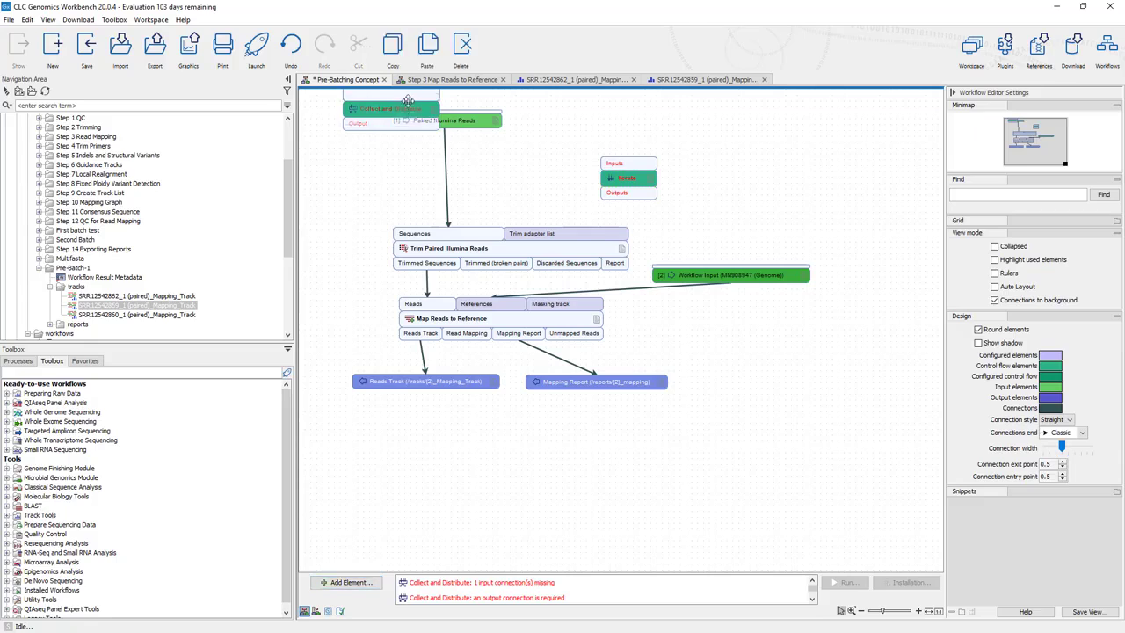
drag(408, 105, 453, 431)
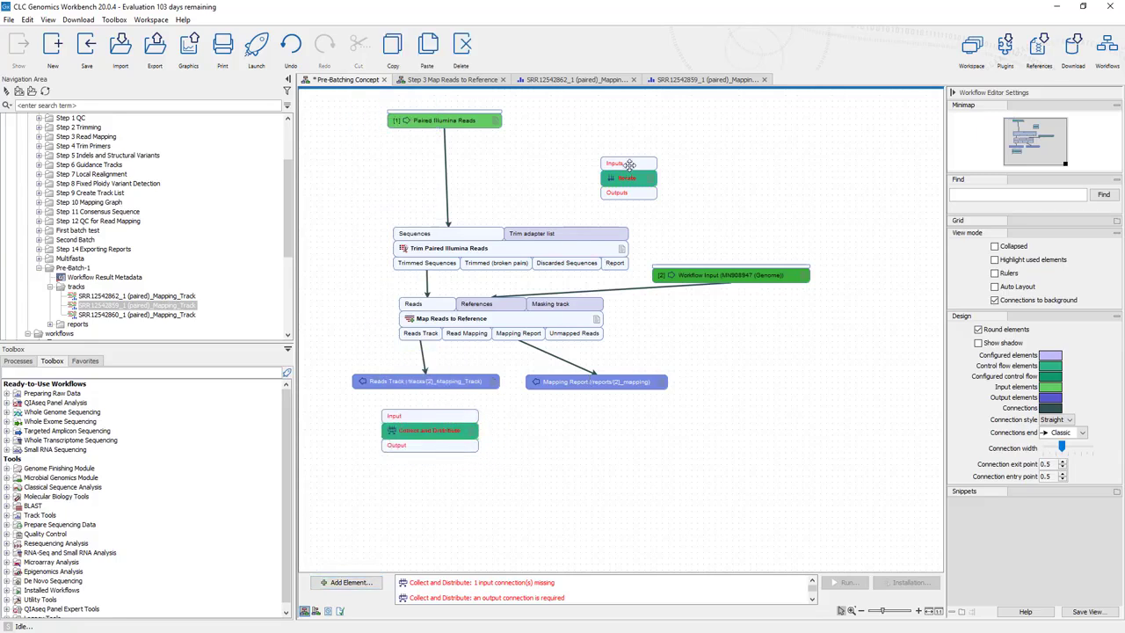
Place Iterate above trimming and route Paired Illumina Reads through Iterate into Trim Sequences.
drag(629, 172, 550, 161)
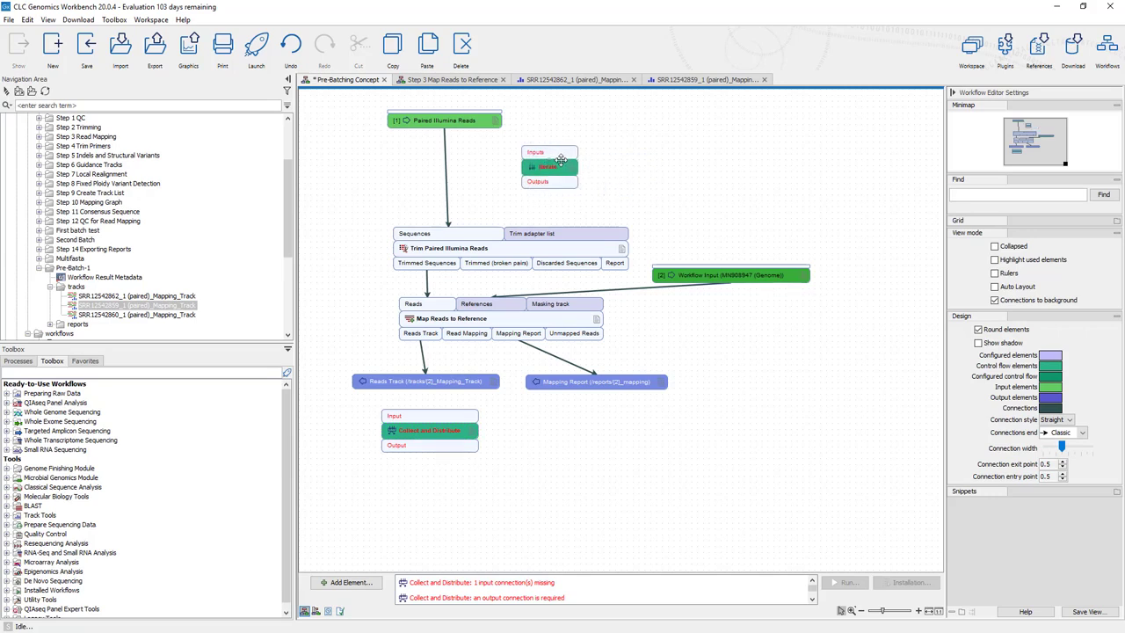
drag(560, 160, 532, 172)
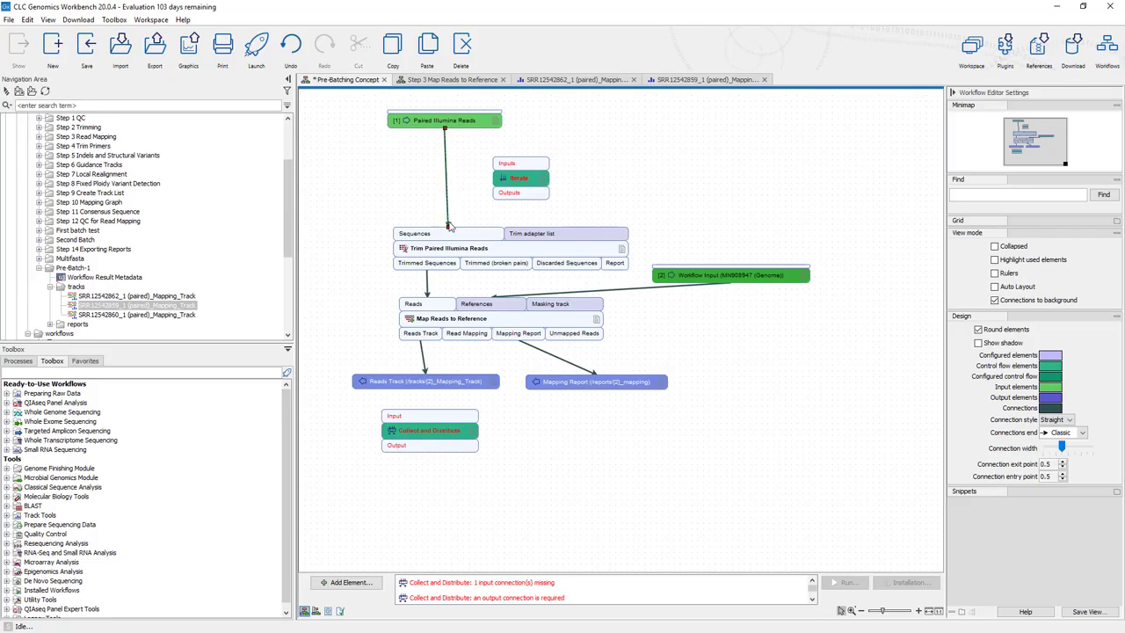
key(Delete)
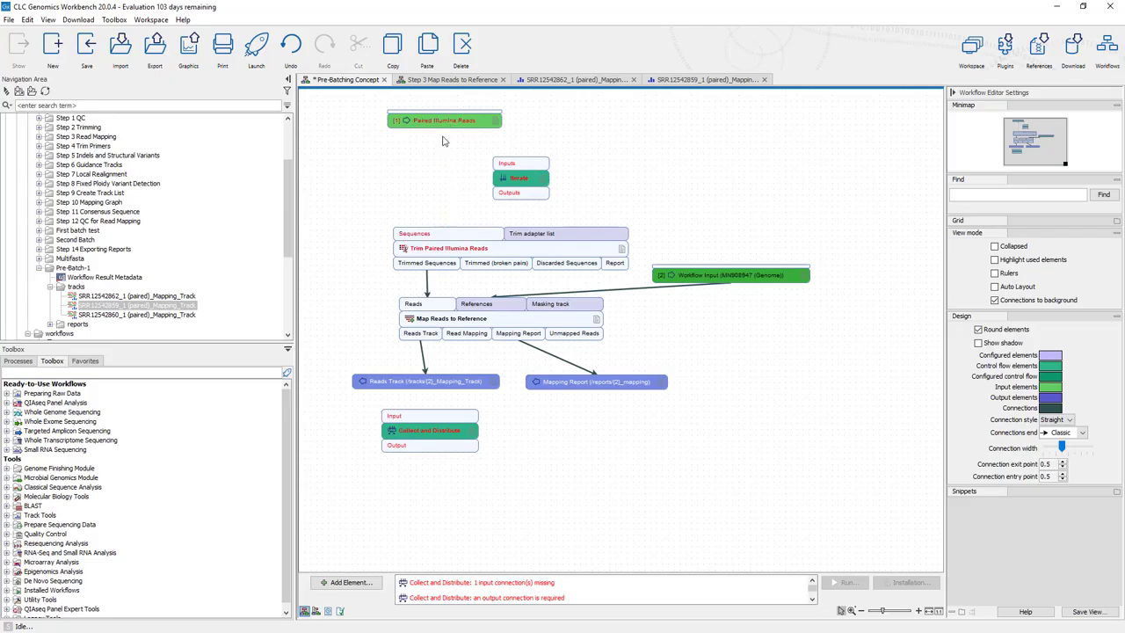
drag(463, 126, 464, 232)
drag(519, 177, 444, 173)
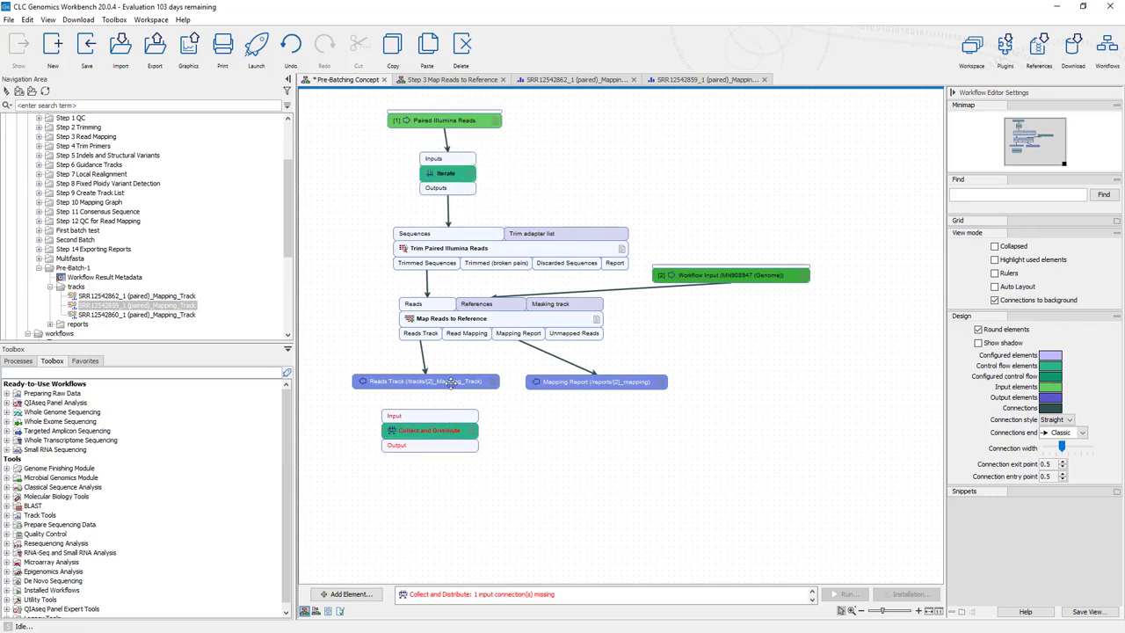
Replace the Reads Track output element with a link into Collect and Distribute's Input.
key(Delete)
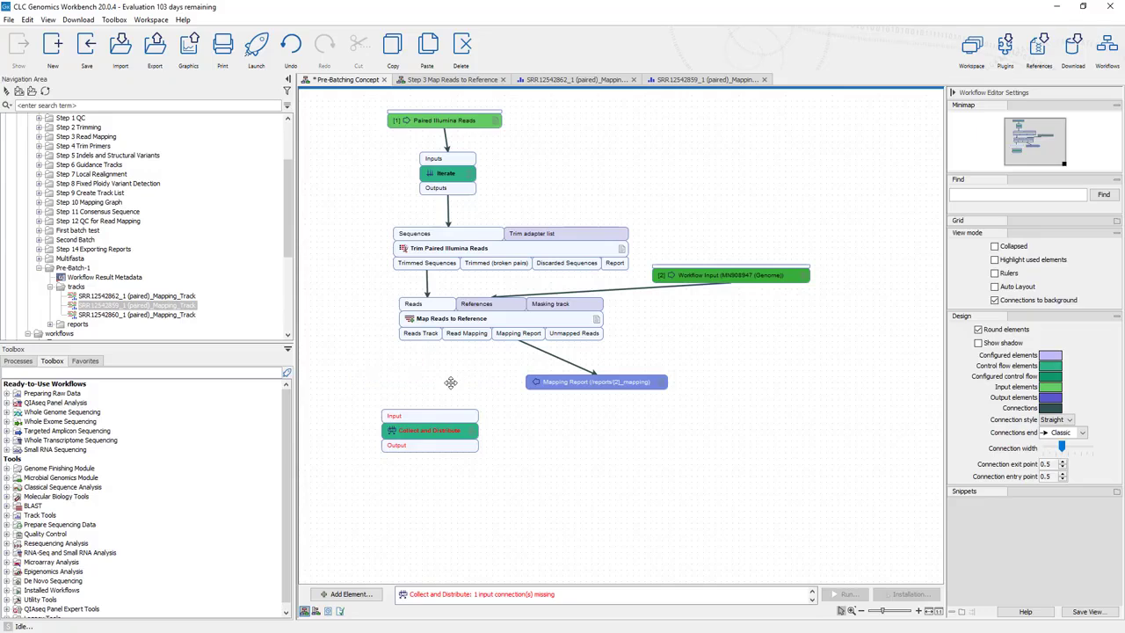
drag(420, 334, 425, 415)
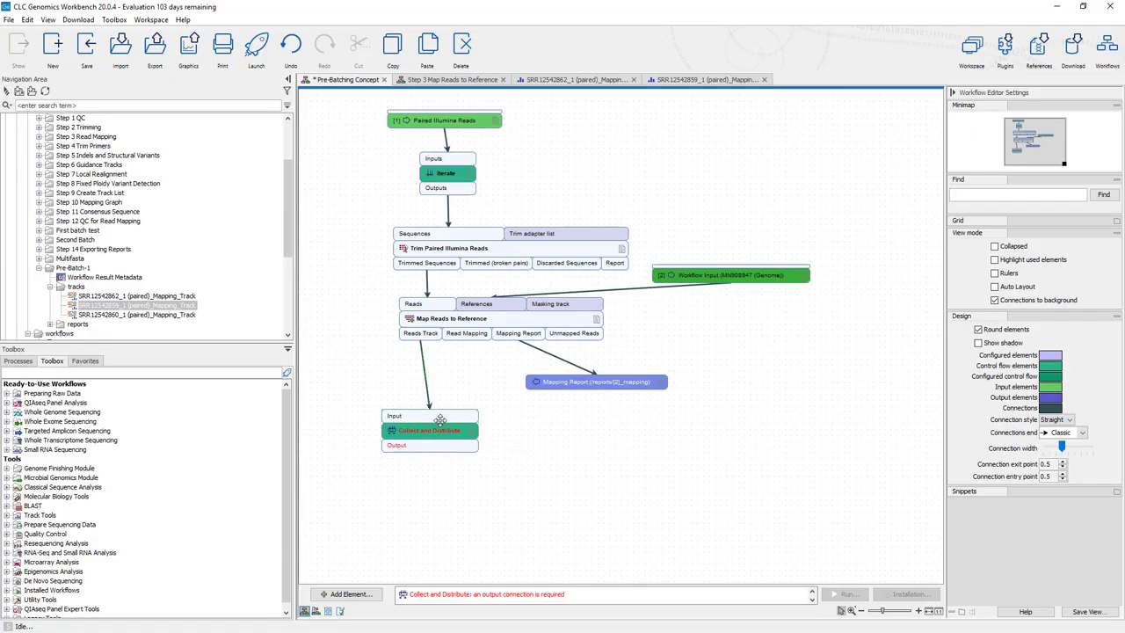
drag(439, 420, 435, 392)
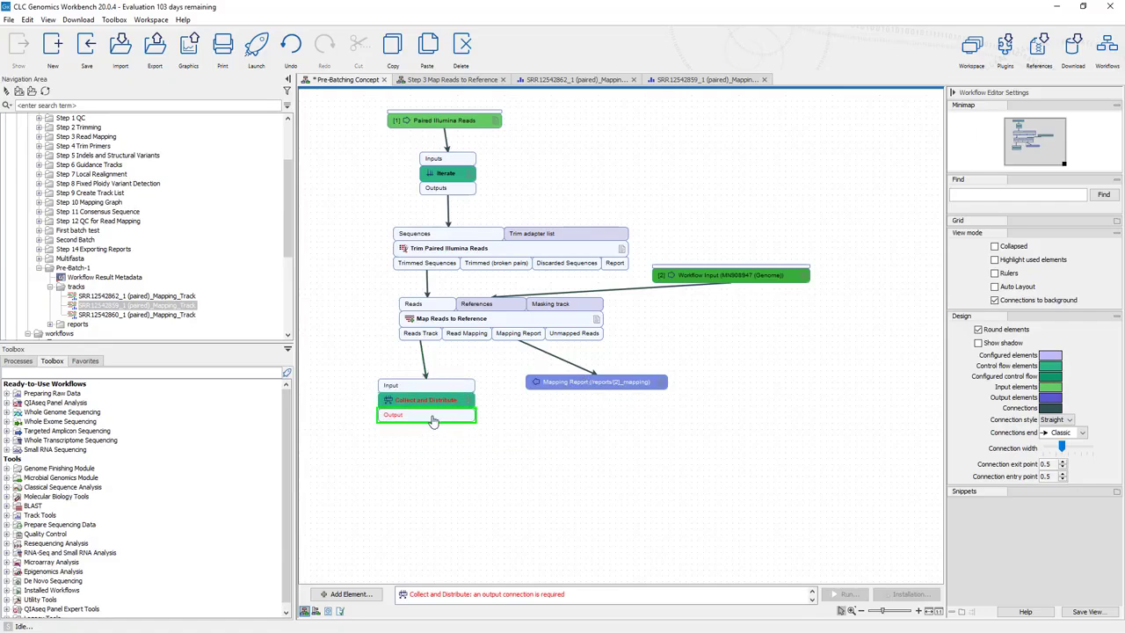
Add a Create Track List element below Collect and Distribute.
click(345, 595)
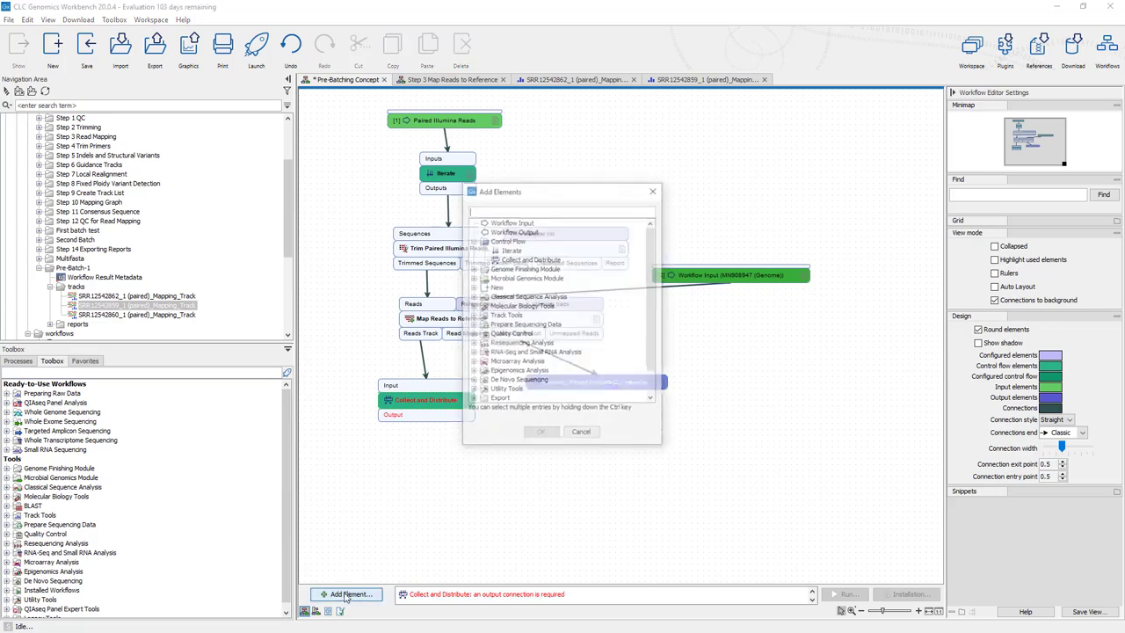
text(creat)
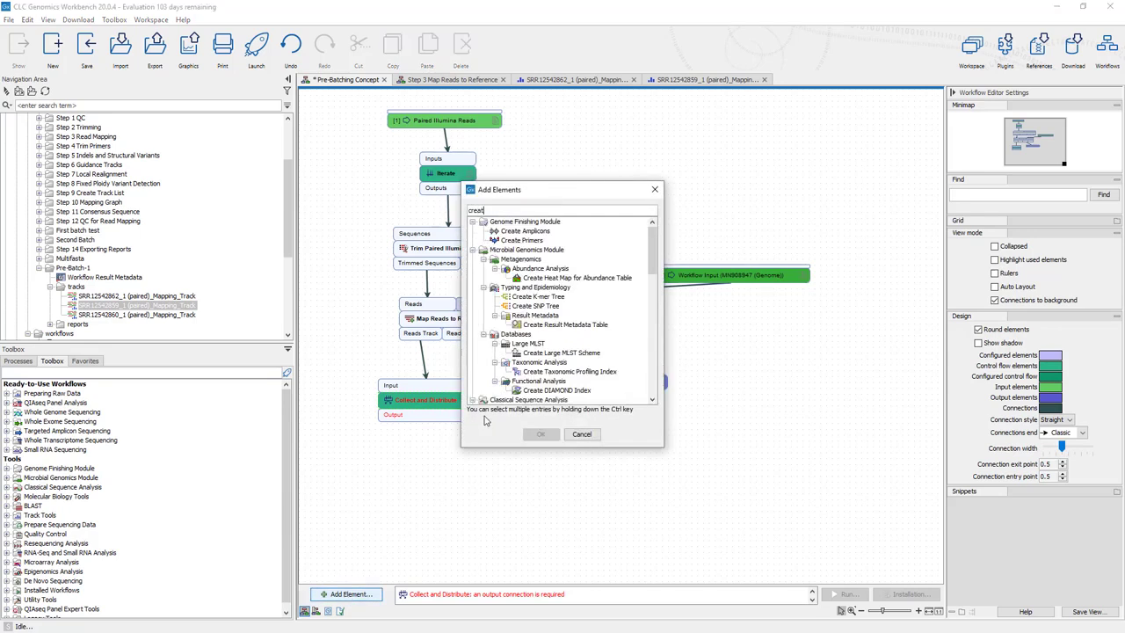
text(e track)
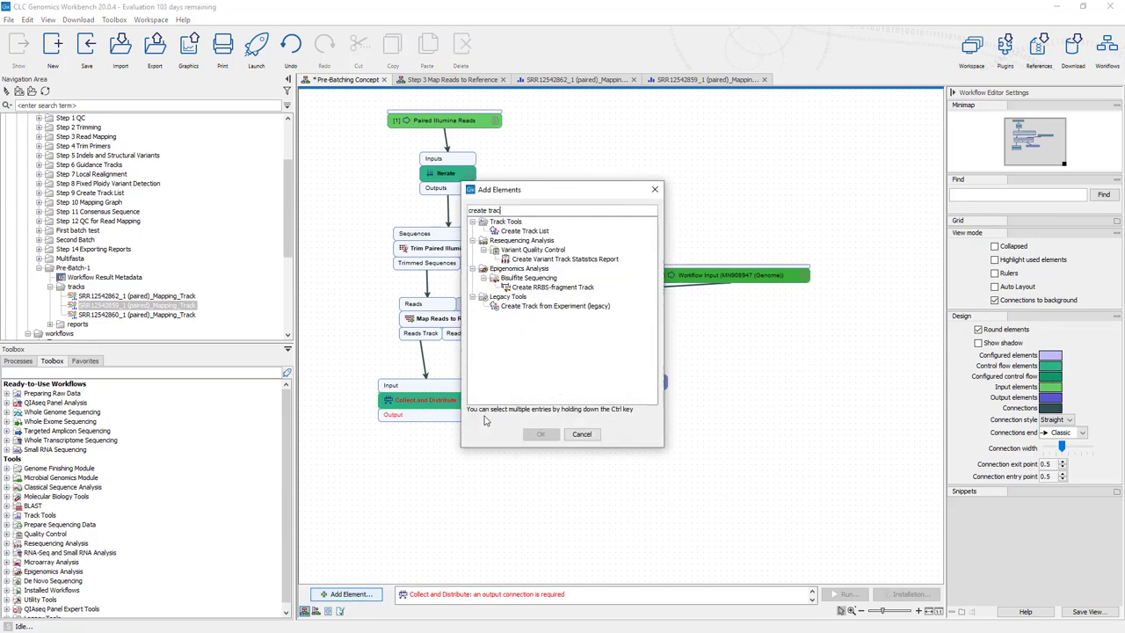
click(527, 231)
click(541, 434)
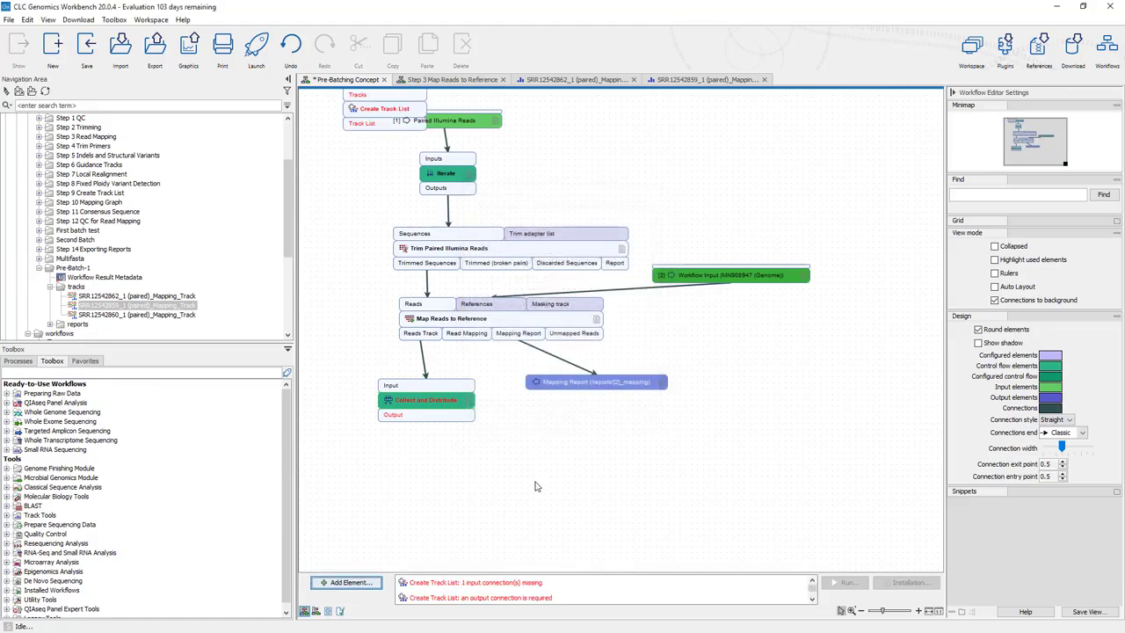
click(489, 334)
click(522, 496)
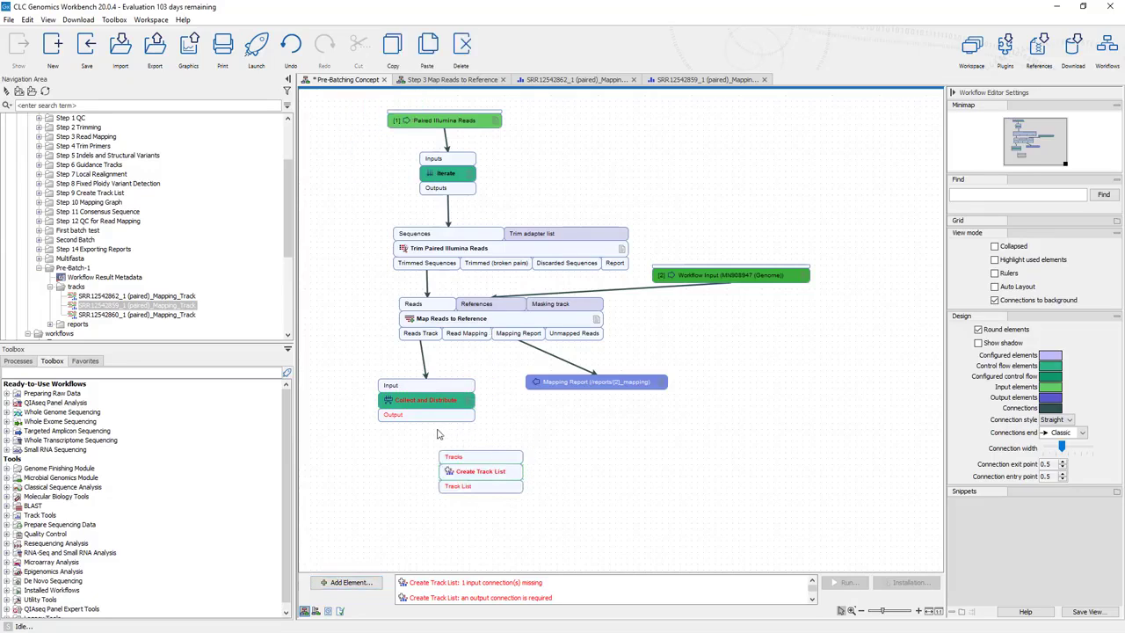
Feed Collect and Distribute into Create Track List's Tracks and make Track List a workflow output.
drag(435, 418, 466, 457)
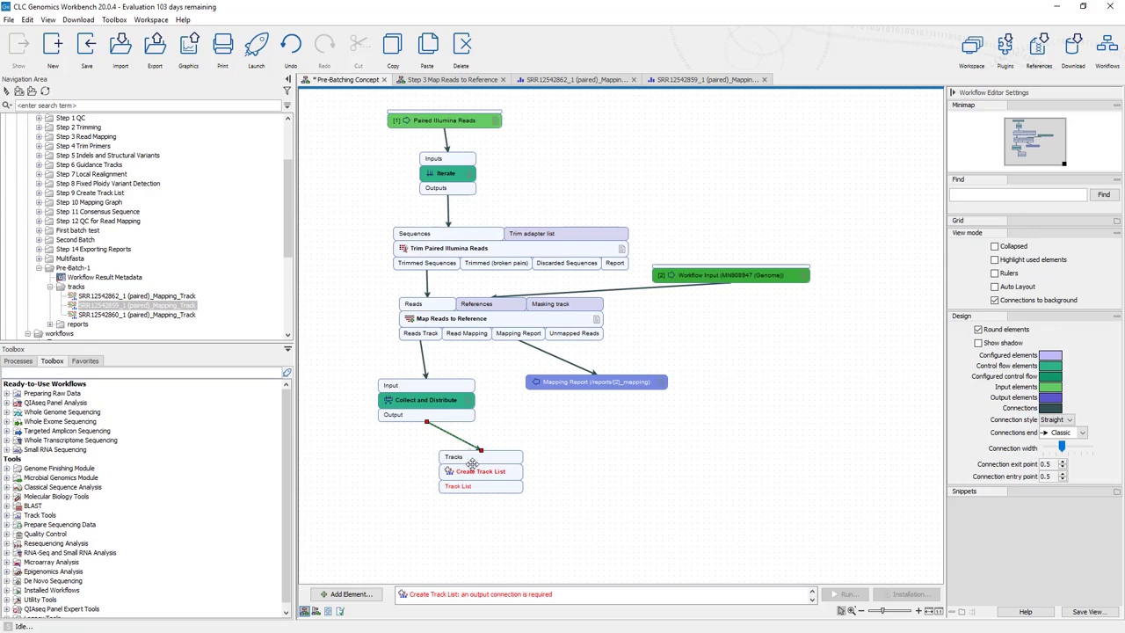
right_click(476, 490)
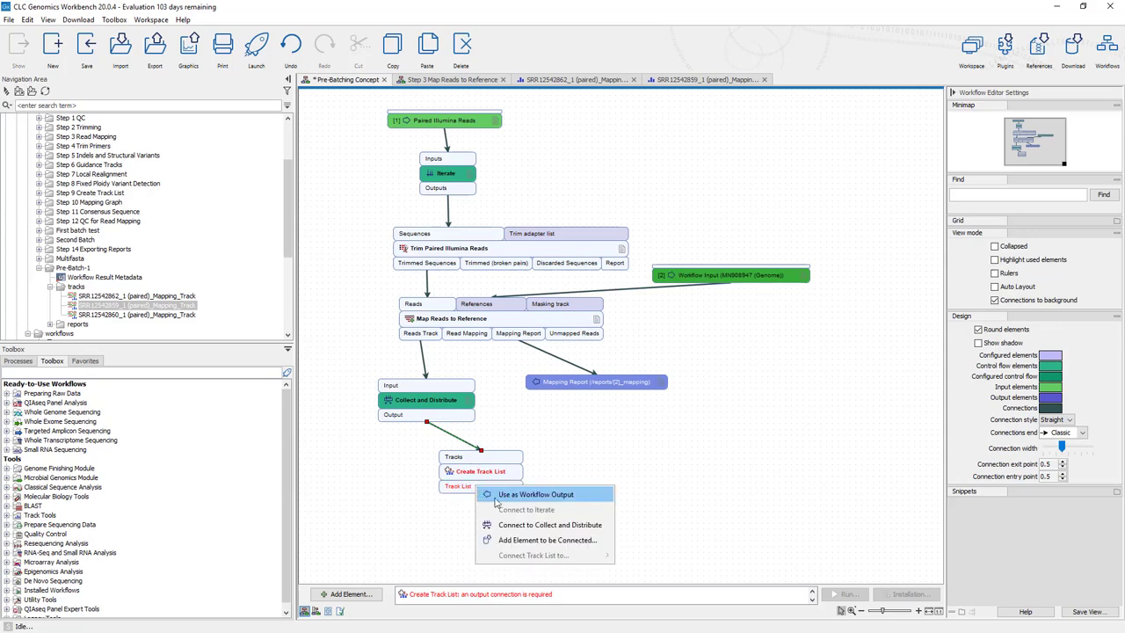
click(496, 498)
click(510, 507)
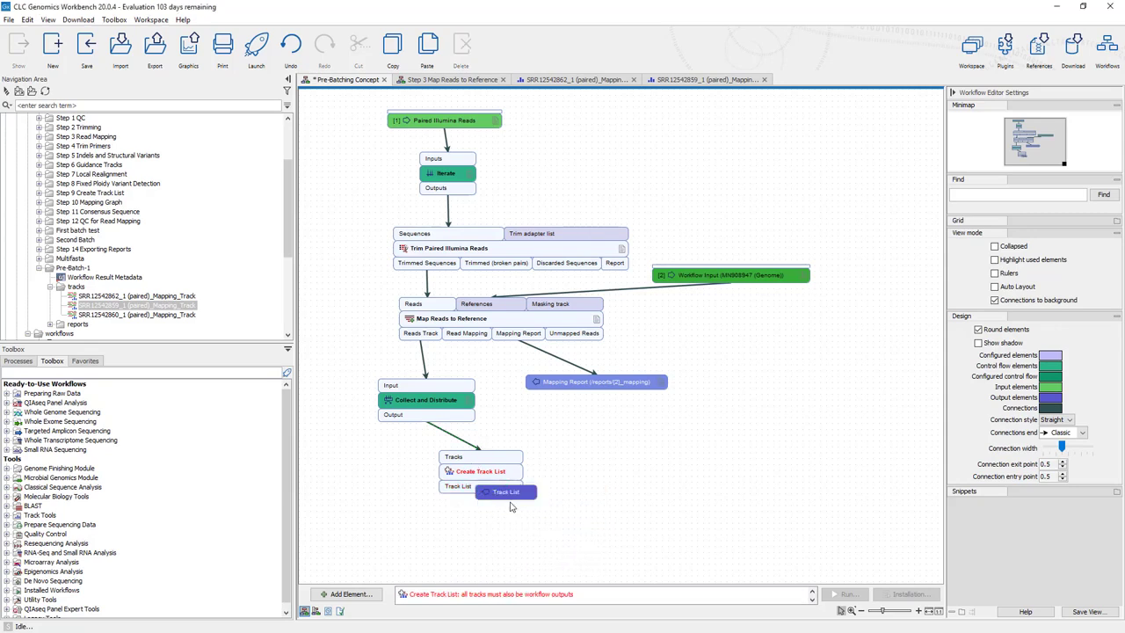
drag(511, 492, 512, 521)
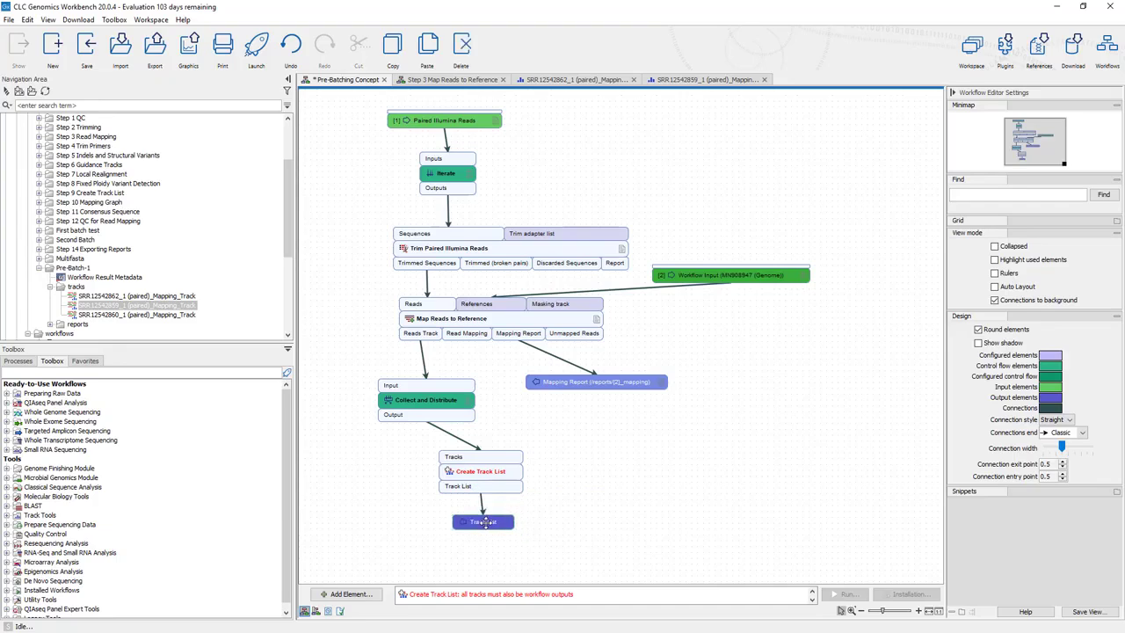
Name the Track List output /track/Combined_Track_List.
right_click(497, 521)
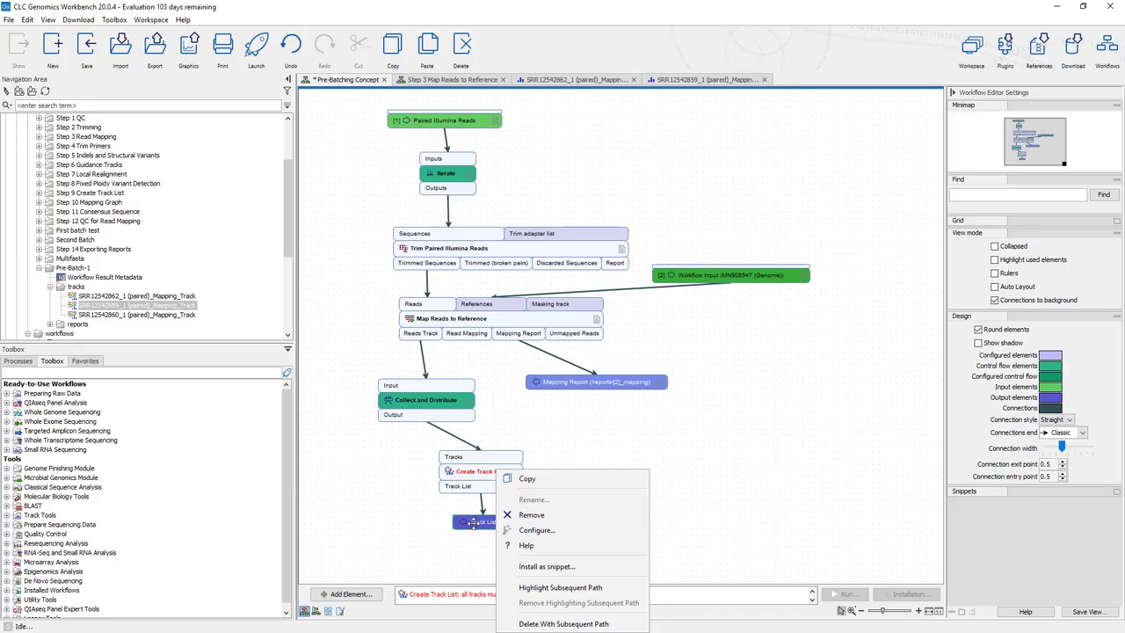
double_click(473, 522)
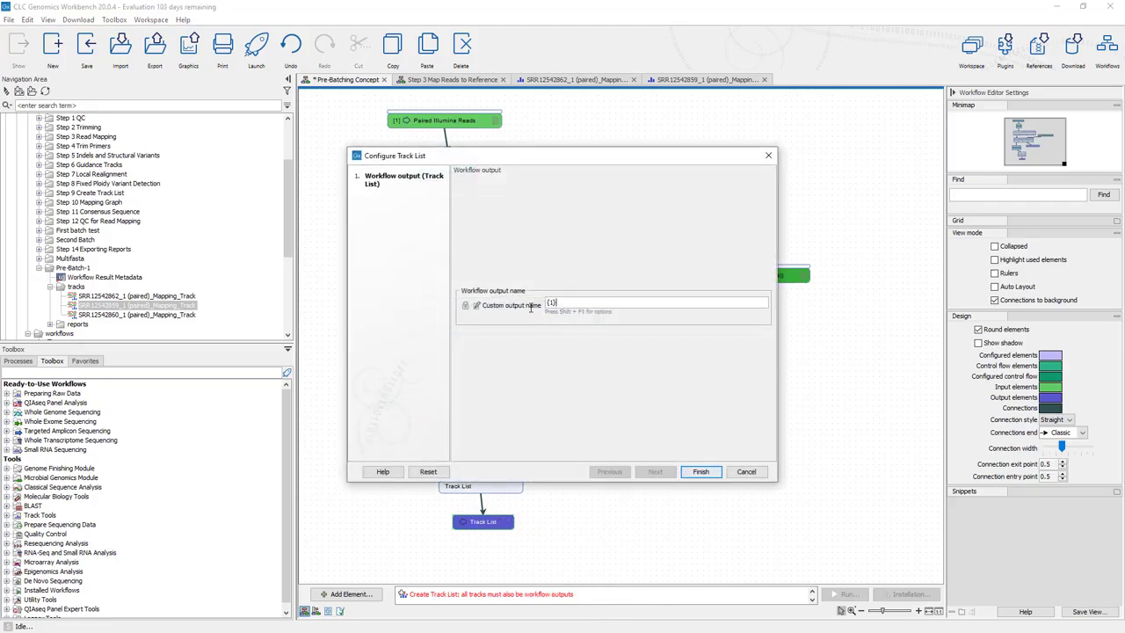
click(530, 310)
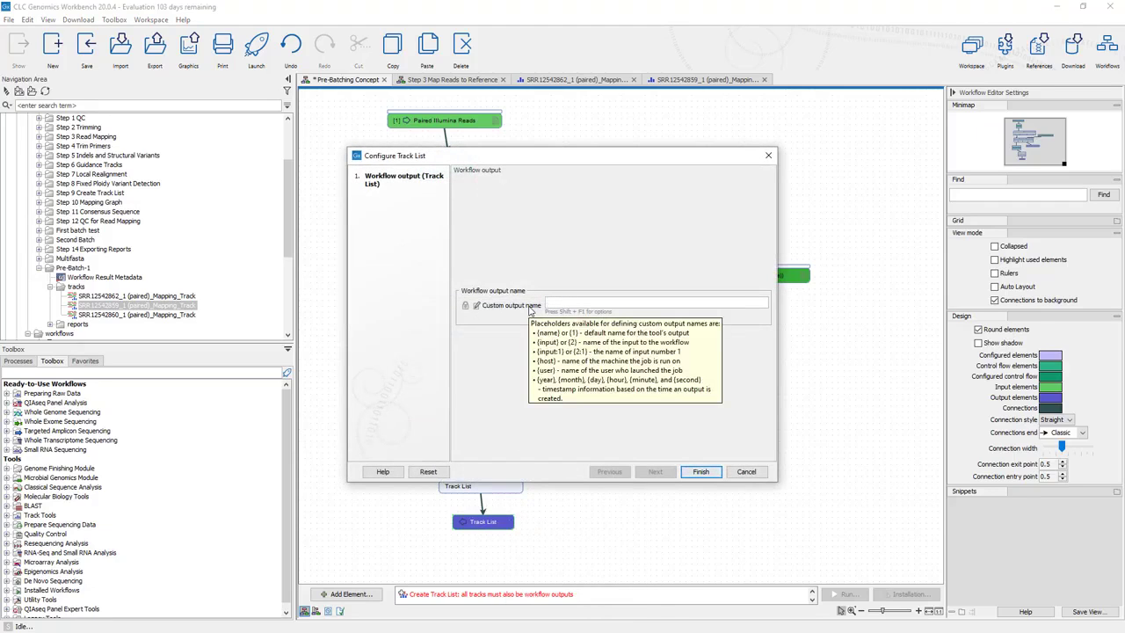
text(/track/Com)
text(bined_Track_List)
click(700, 471)
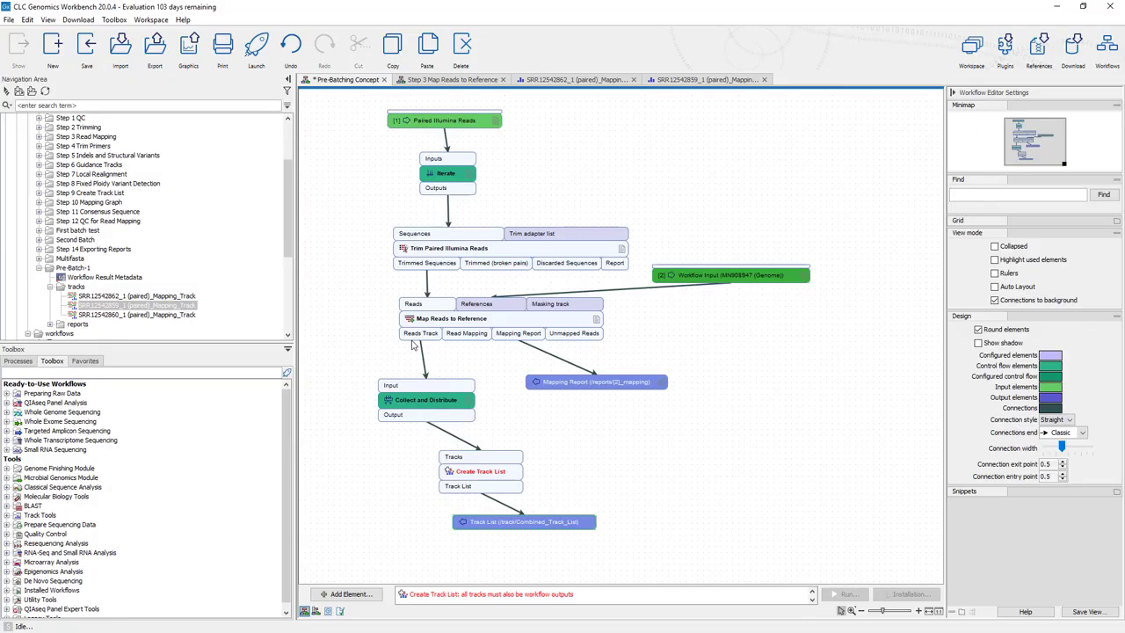
Check Create Track List settings (none available) and Collect and Distribute's connection options.
click(472, 472)
double_click(472, 472)
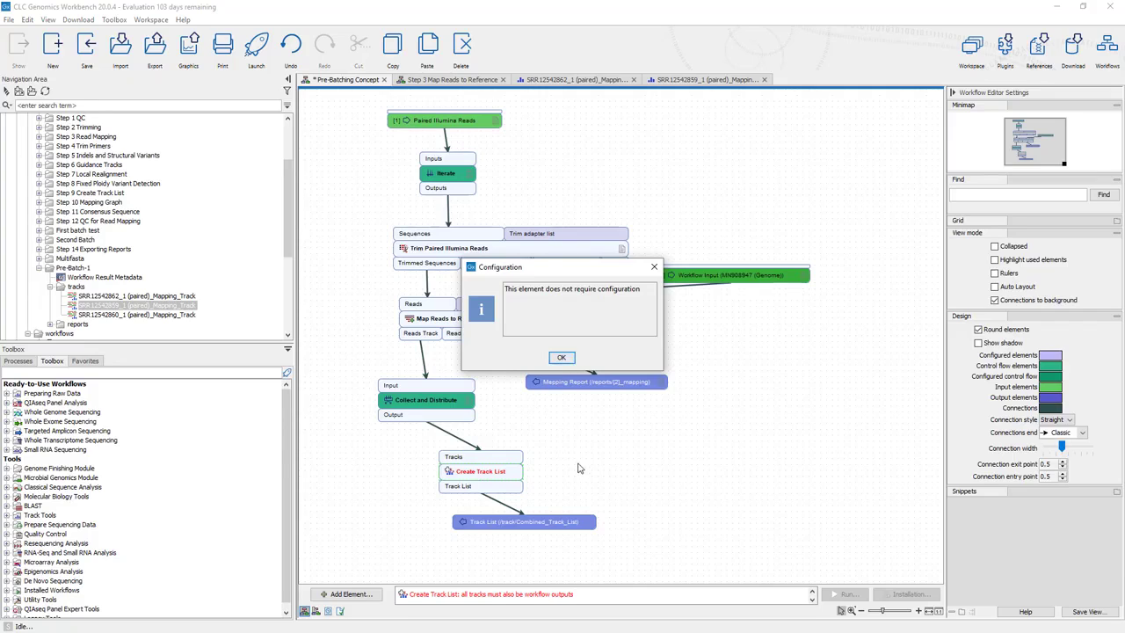
click(560, 359)
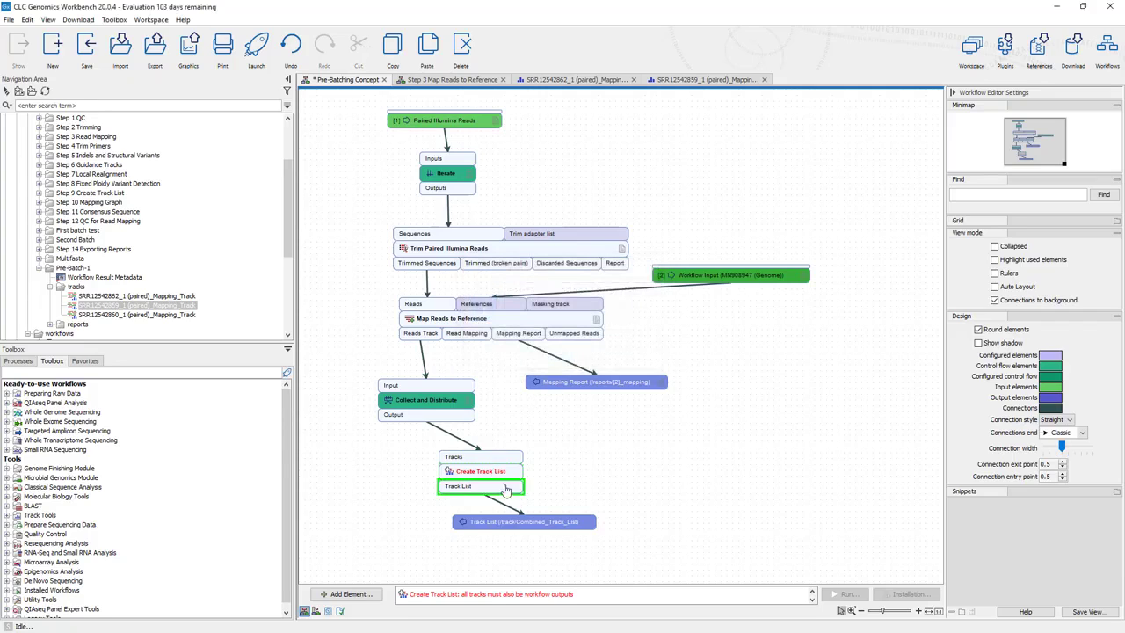
right_click(418, 417)
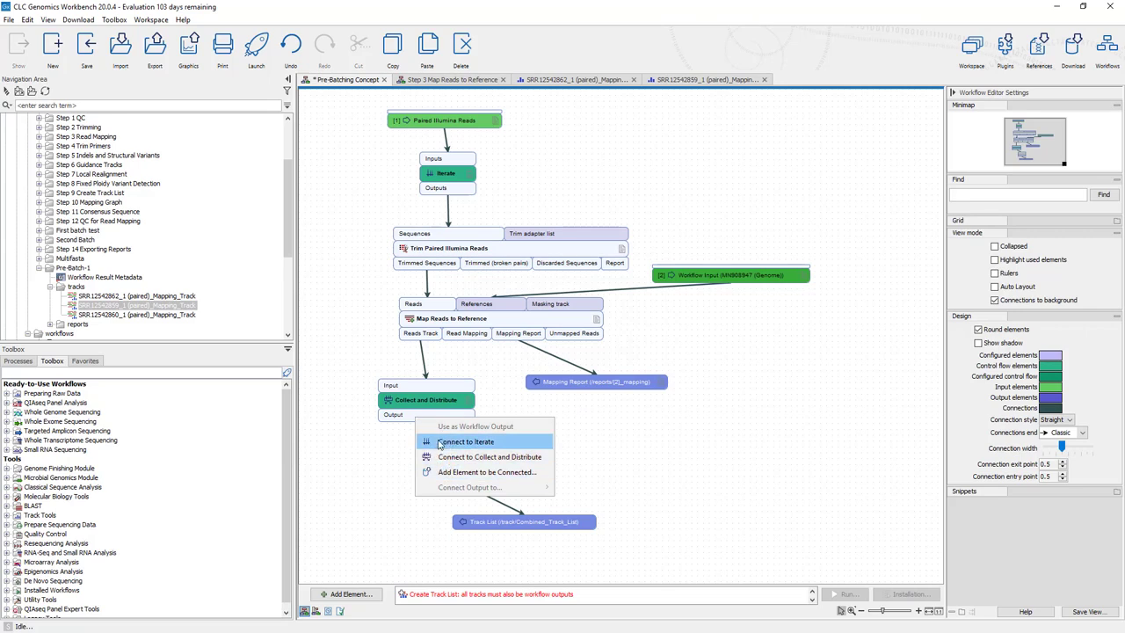
click(389, 322)
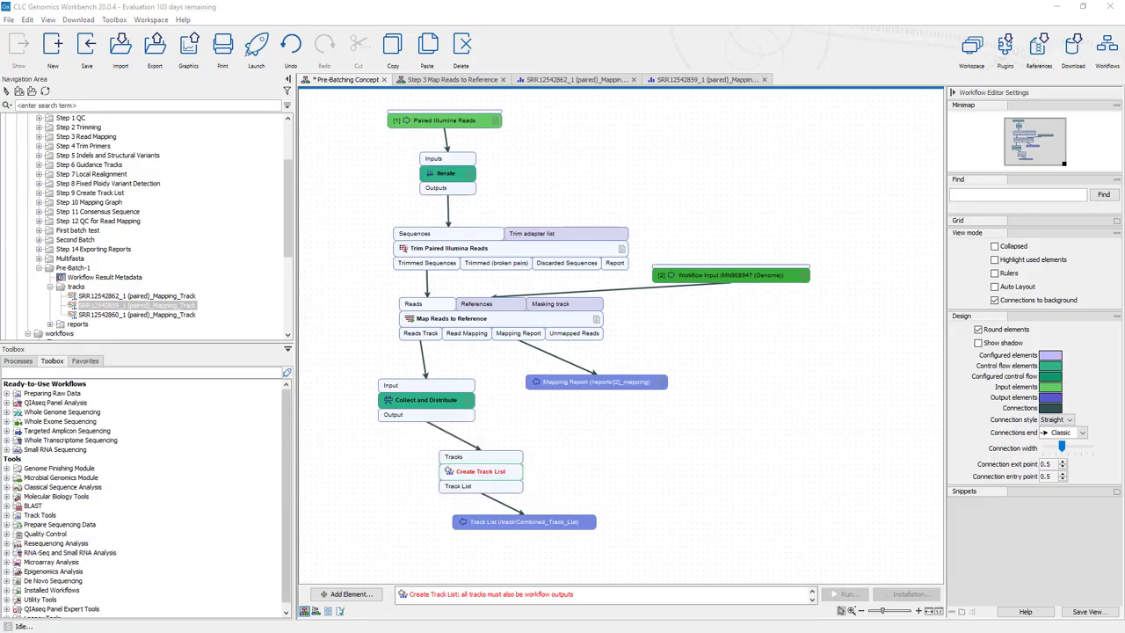
Make the mapping's Reads Track a workflow output placed left of the mapping step.
right_click(420, 341)
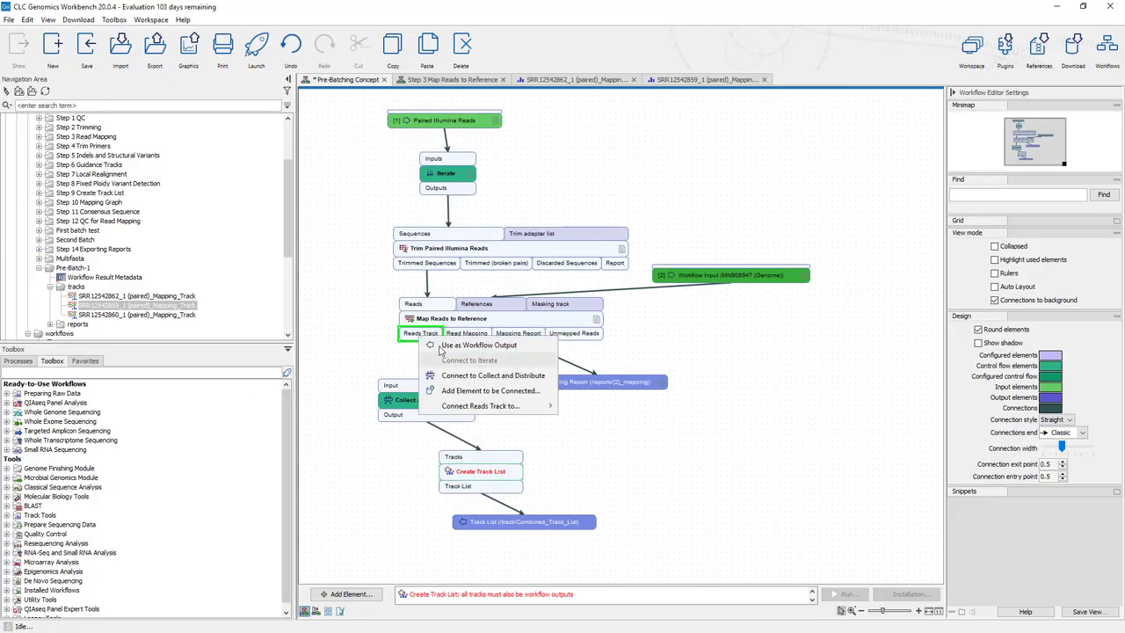
click(518, 417)
drag(444, 342, 349, 357)
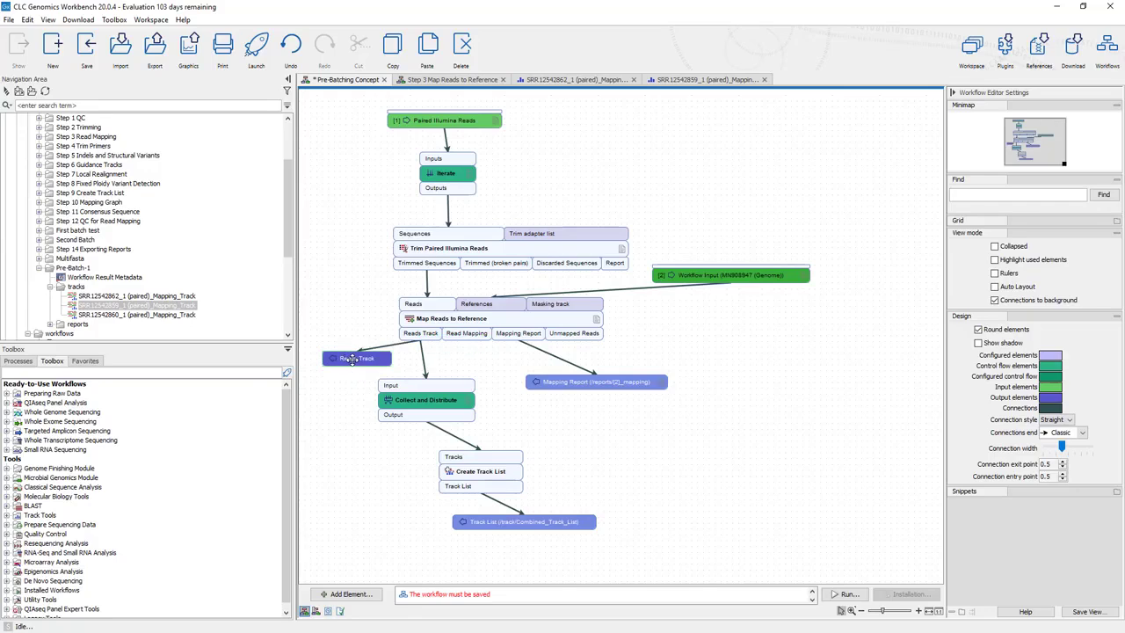
right_click(354, 359)
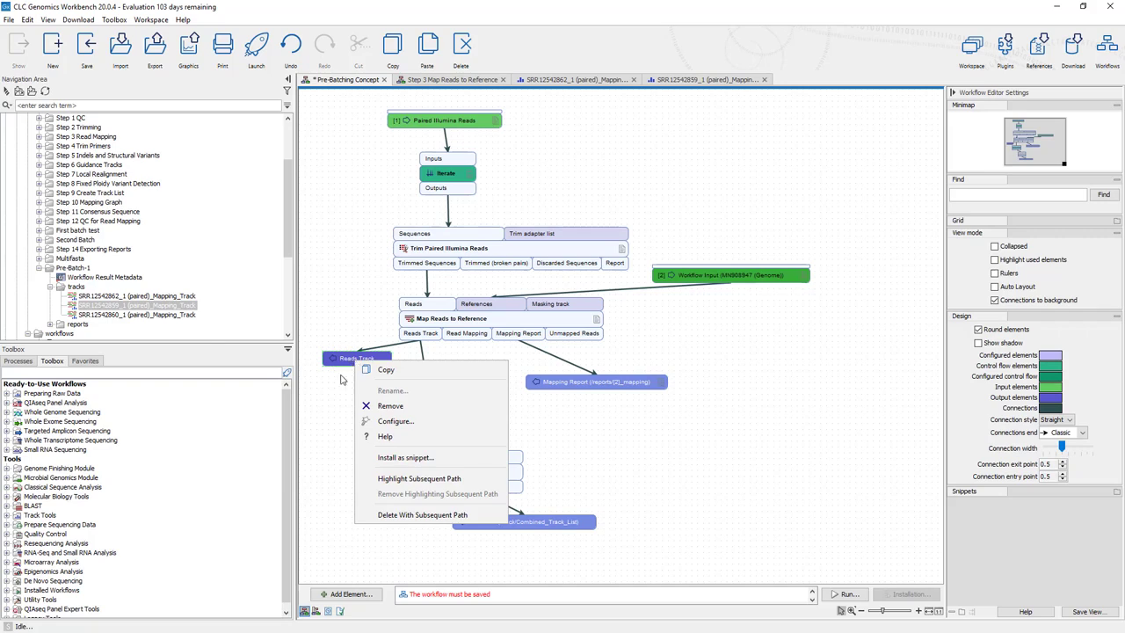
click(345, 394)
Rename the Reads Track output to /track/{2}_mapping_track and save the workflow.
double_click(363, 359)
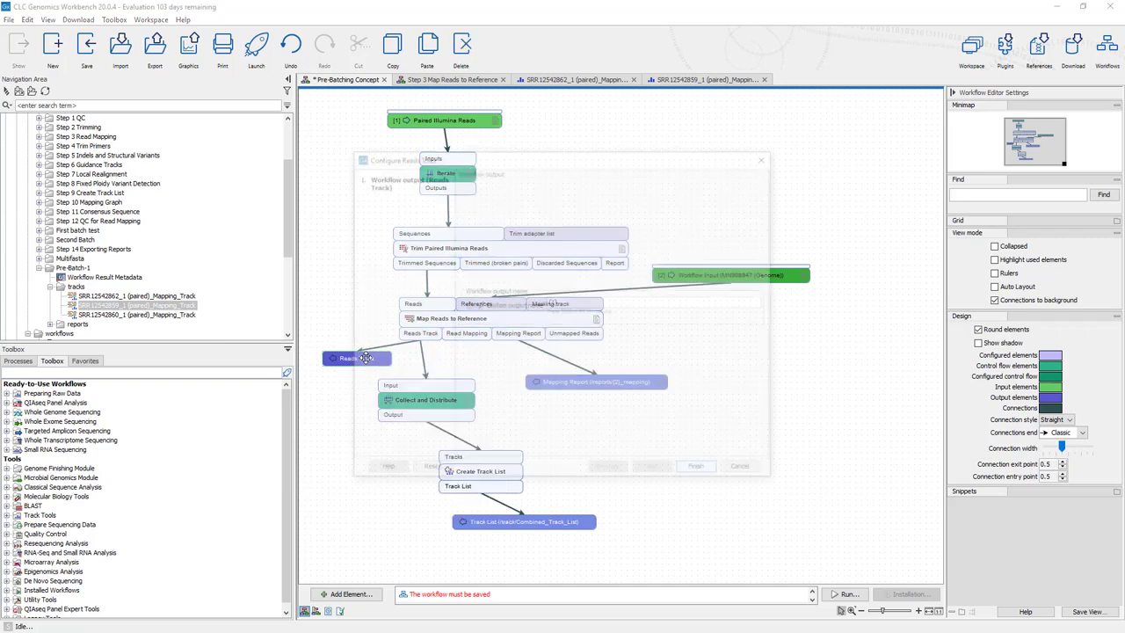
triple_click(560, 302)
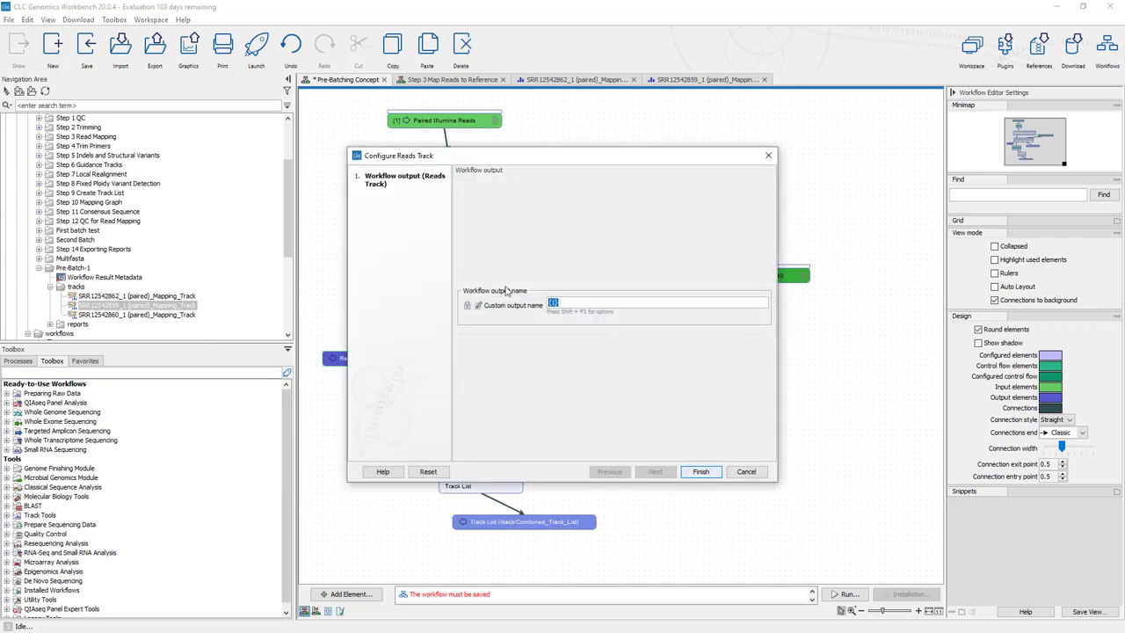
text(/track/{2}_mapping_track)
click(696, 472)
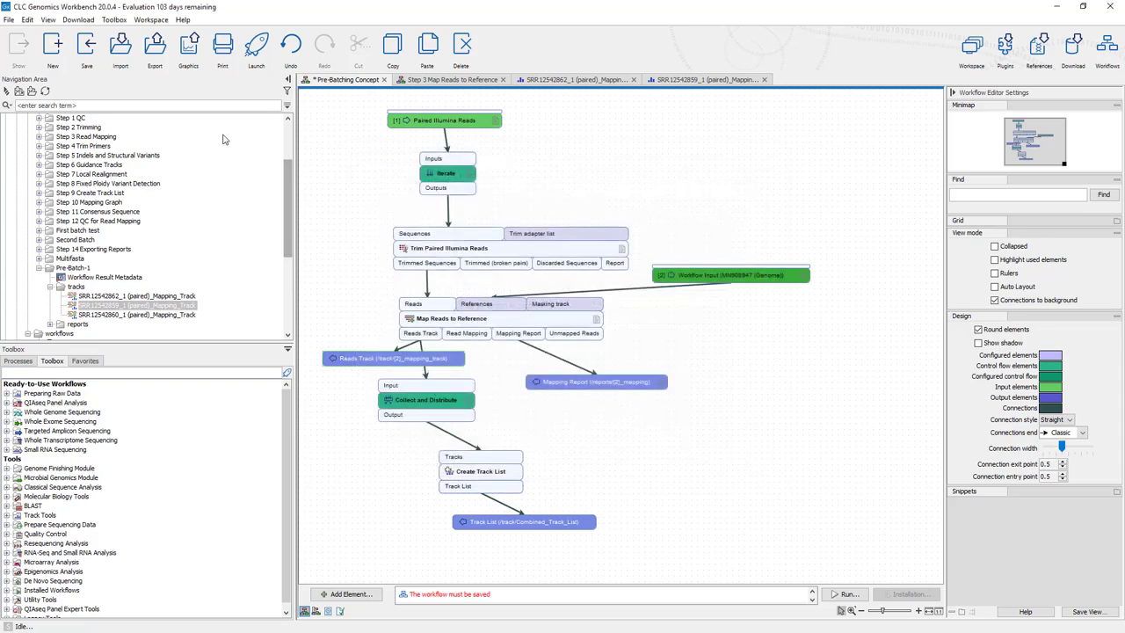
key(ctrl+s)
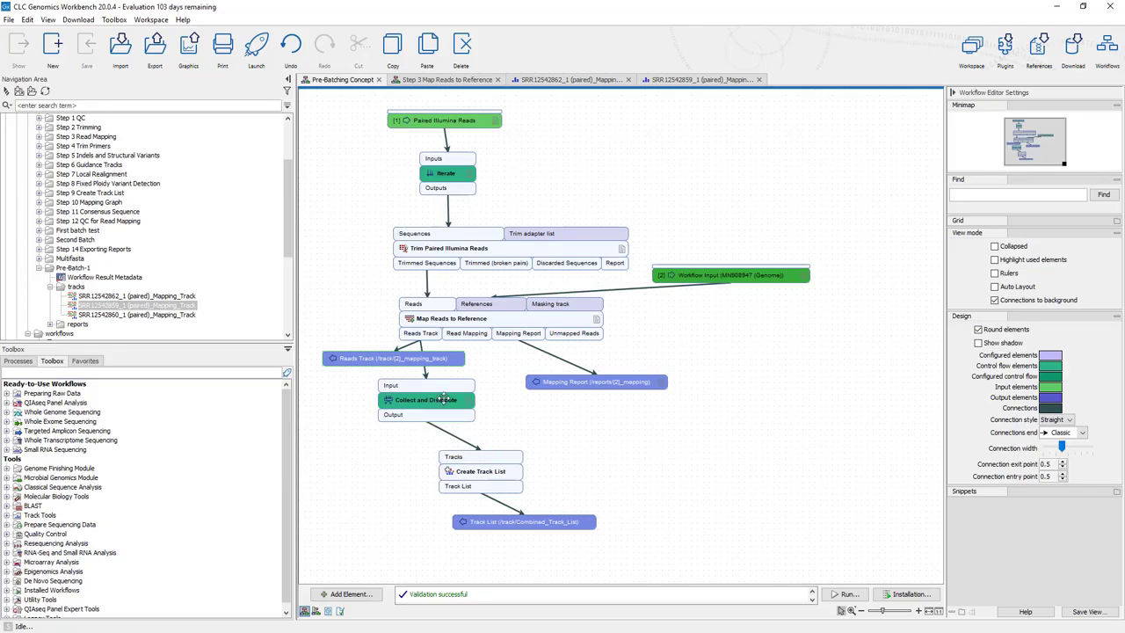
Run Pre-Batching Concept with three SRR paired read sets as inputs.
click(846, 594)
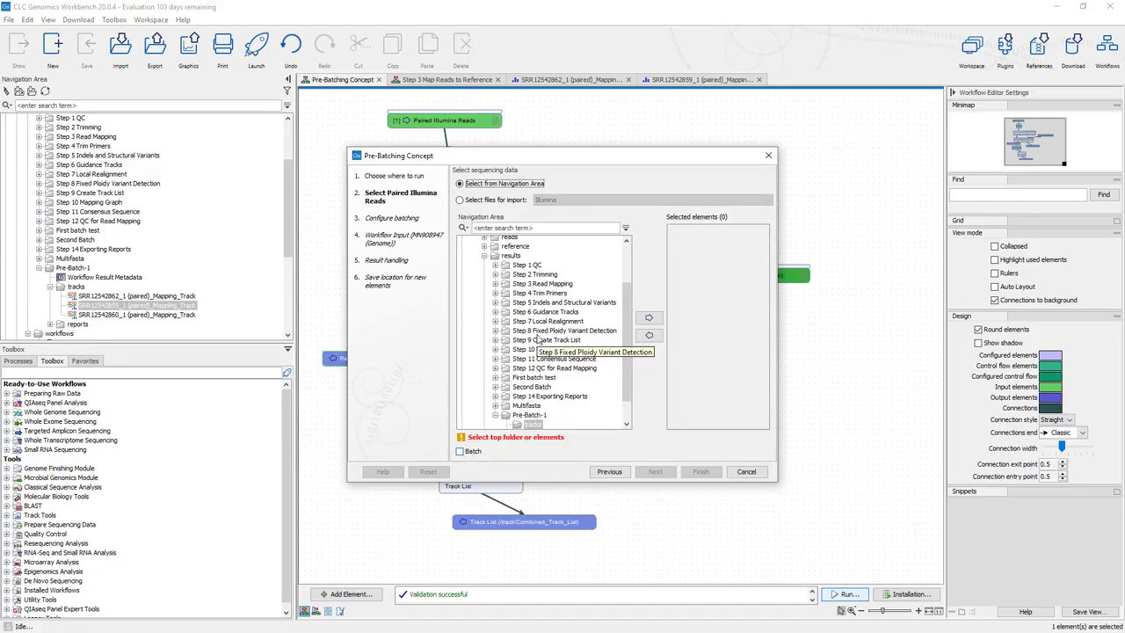
scroll(531, 339, up, 3)
scroll(492, 272, down, 2)
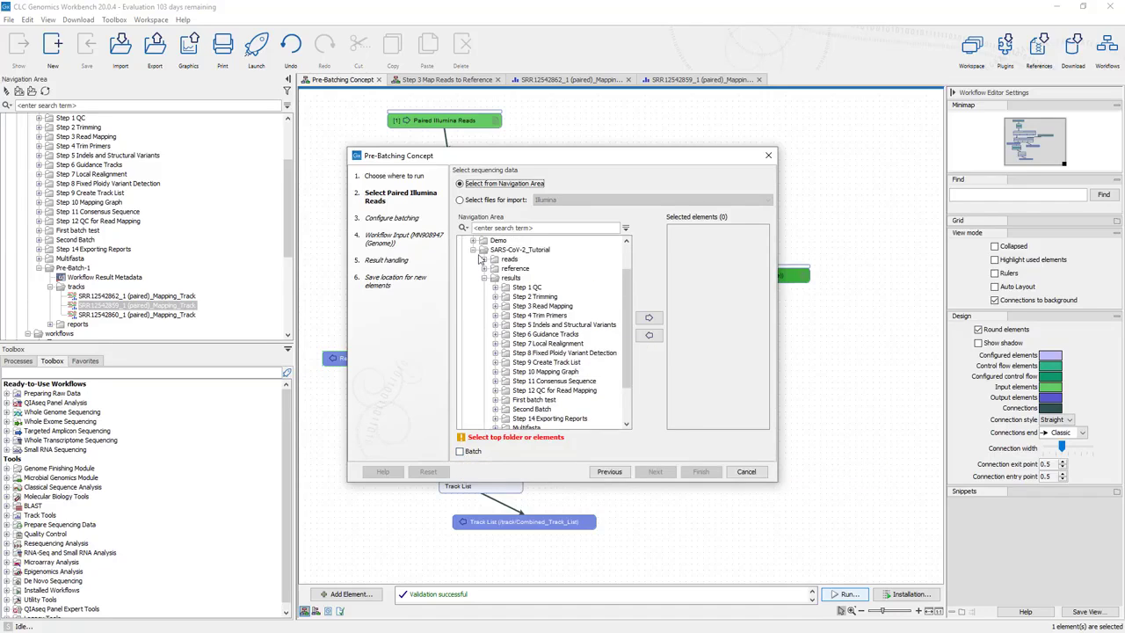
click(483, 259)
click(539, 268)
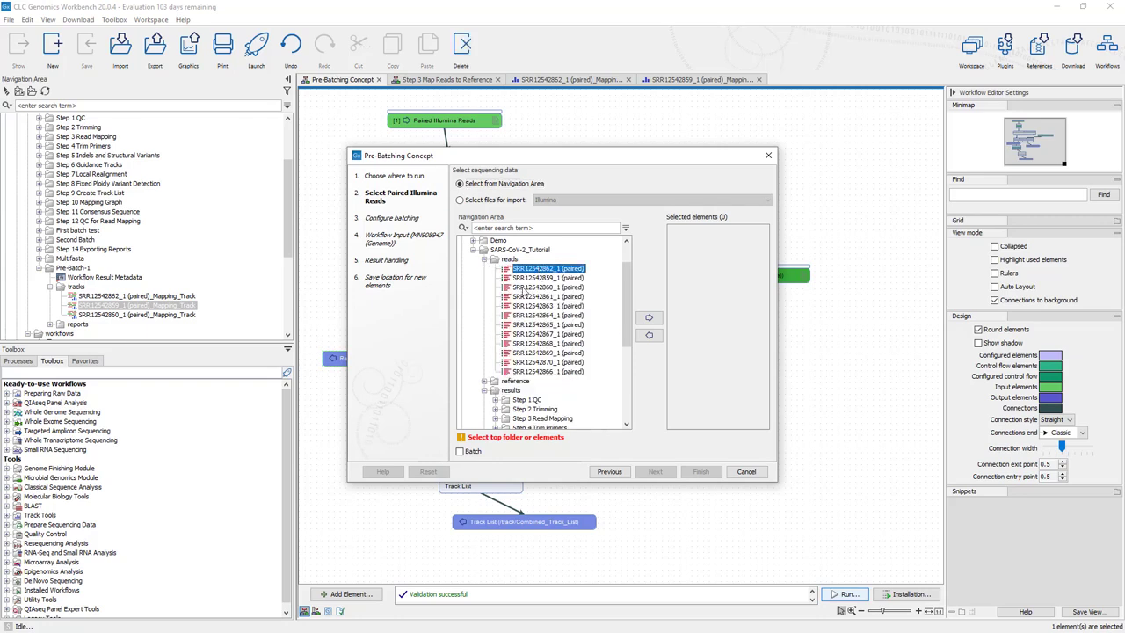
shift+click(547, 287)
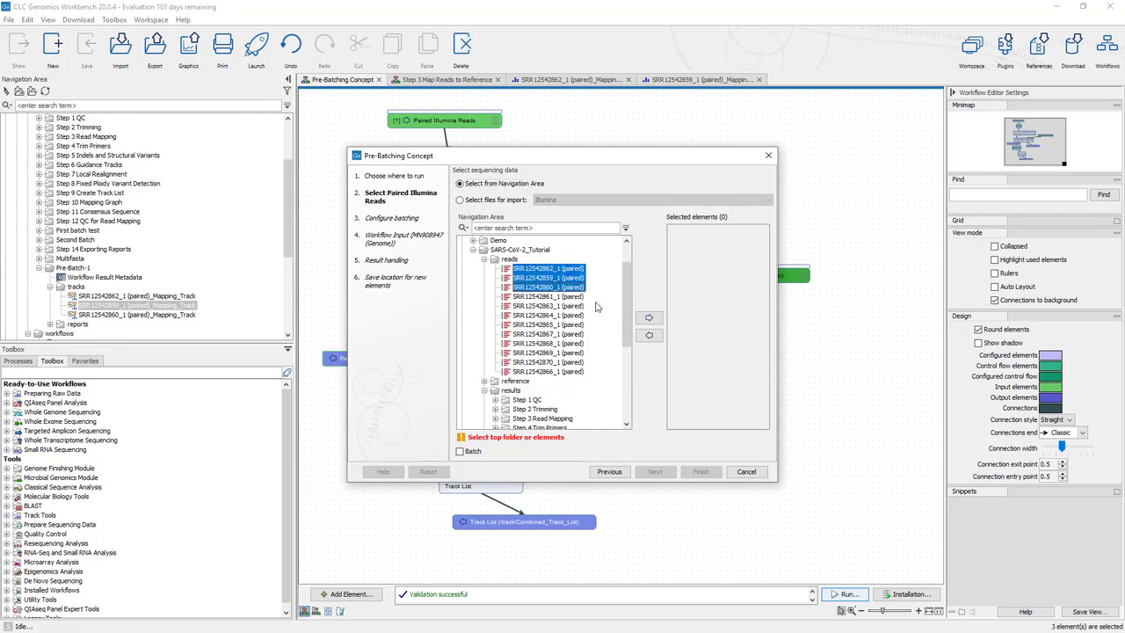
click(648, 318)
Save results to a new Pre-Batch-2 folder under results and start the batch run.
click(656, 472)
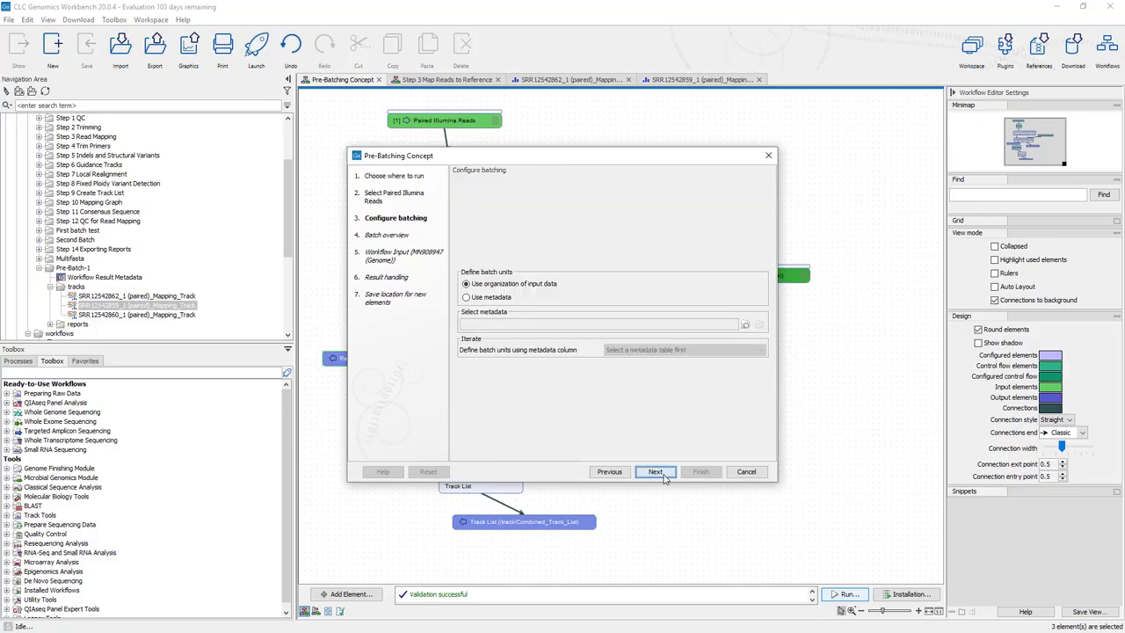
click(656, 472)
click(656, 472)
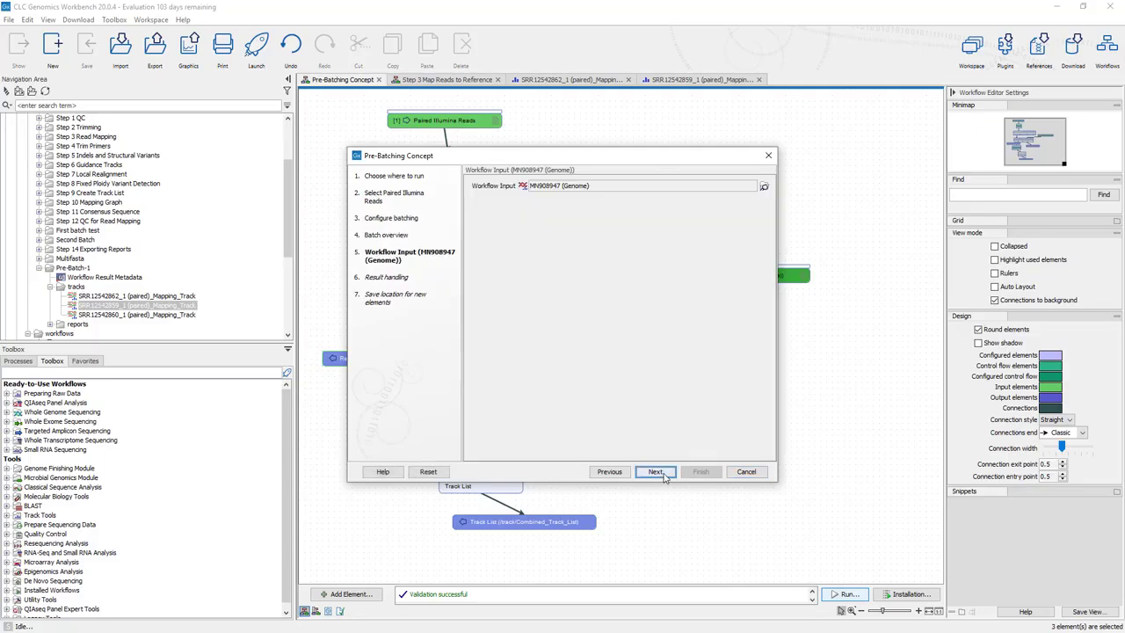
click(656, 472)
click(656, 471)
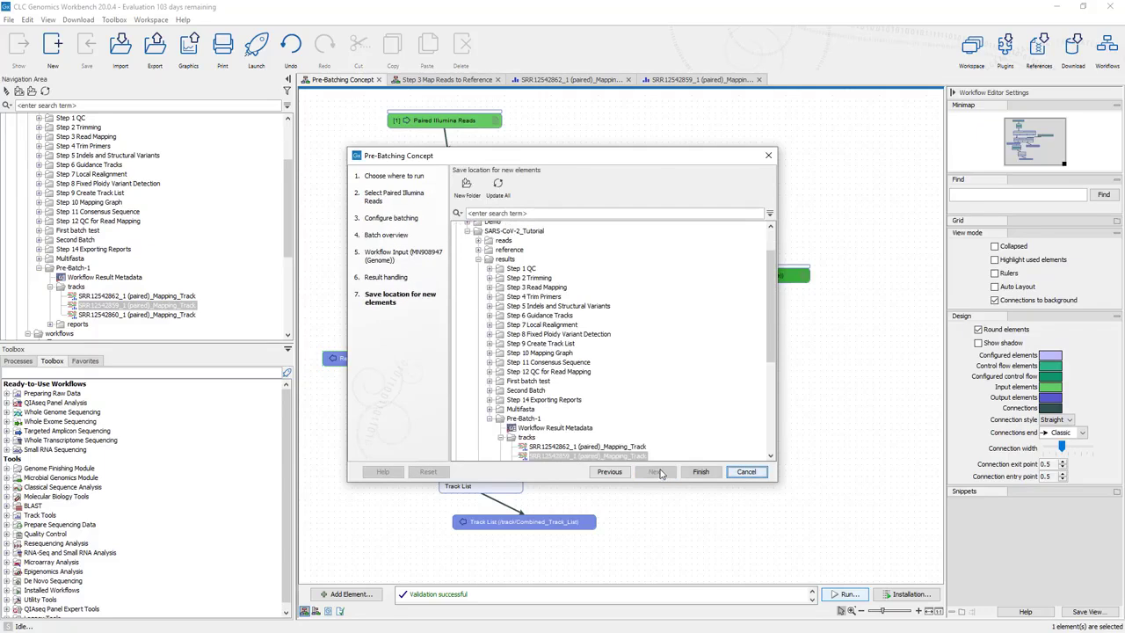
click(506, 260)
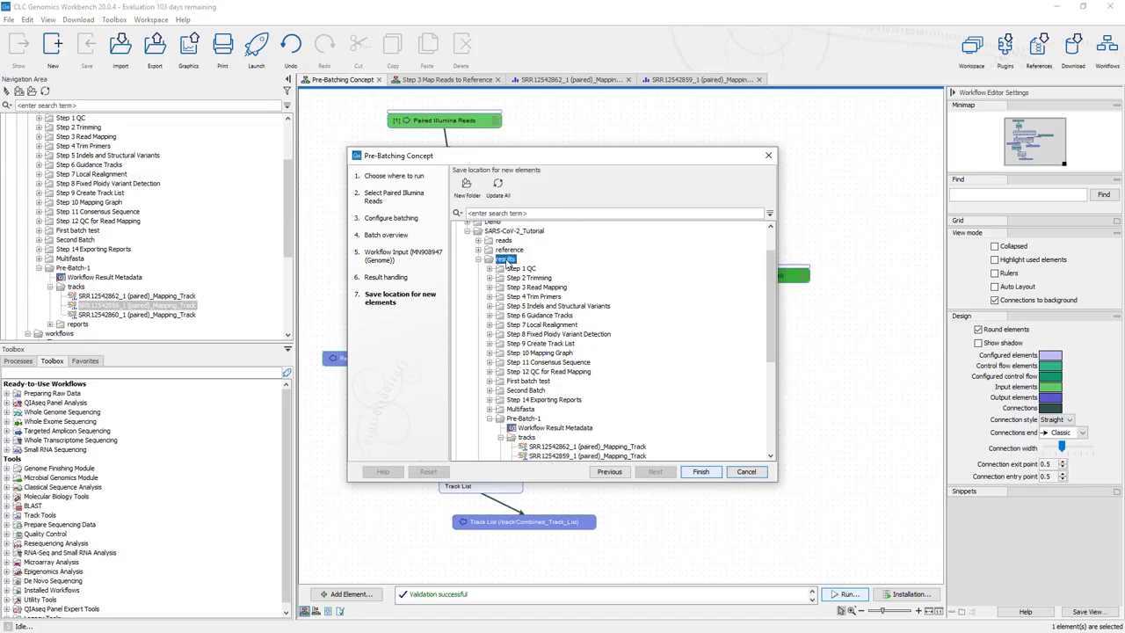
click(467, 186)
text(Pre)
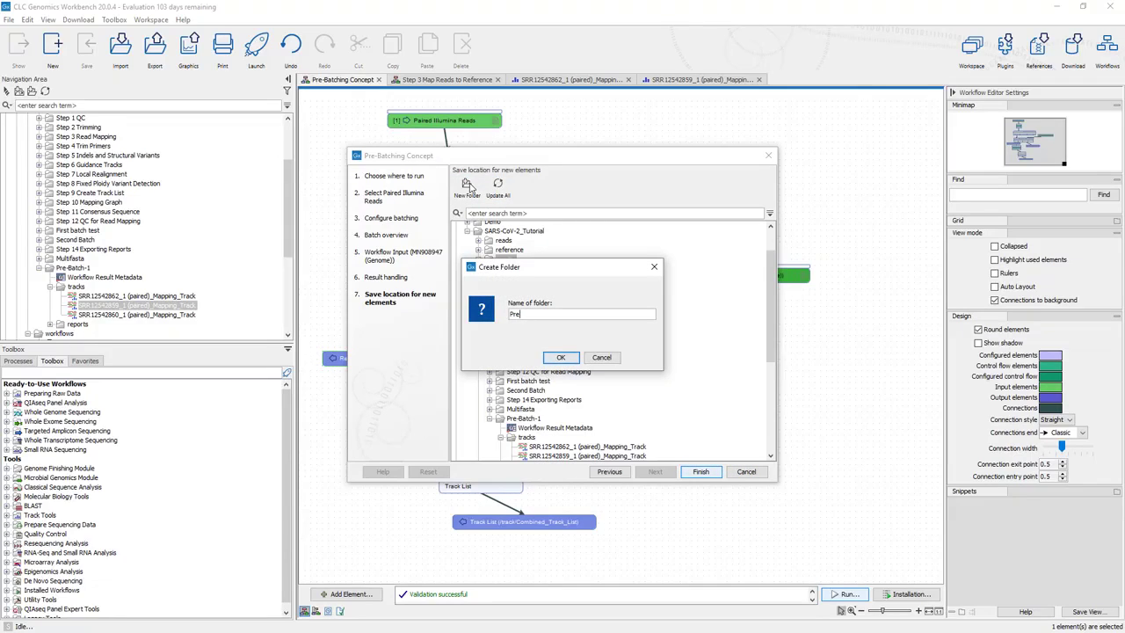
text(-Batch-2)
key(Return)
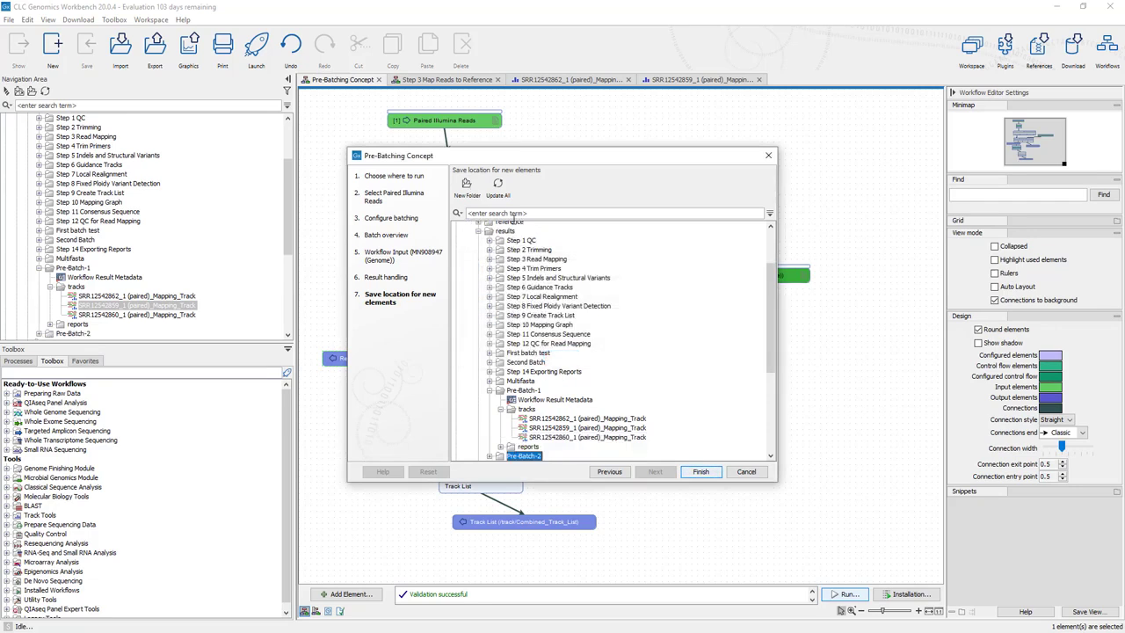
click(702, 473)
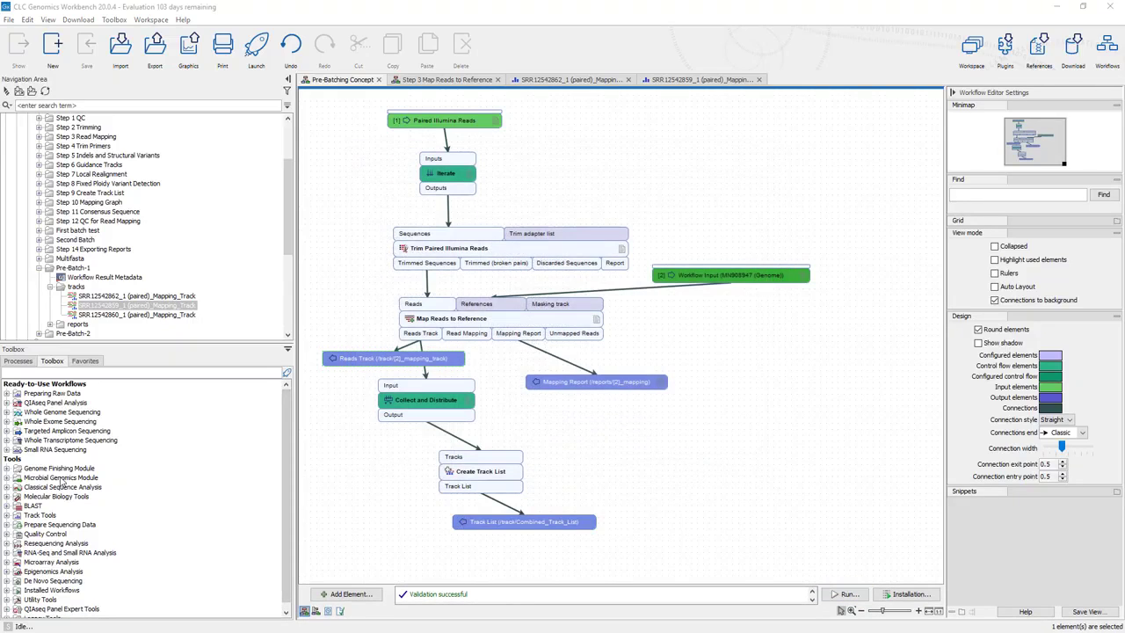
Close both SRR mapping-track tabs and expand Pre-Batch-2 > track in the Navigation Area.
drag(289, 249, 288, 303)
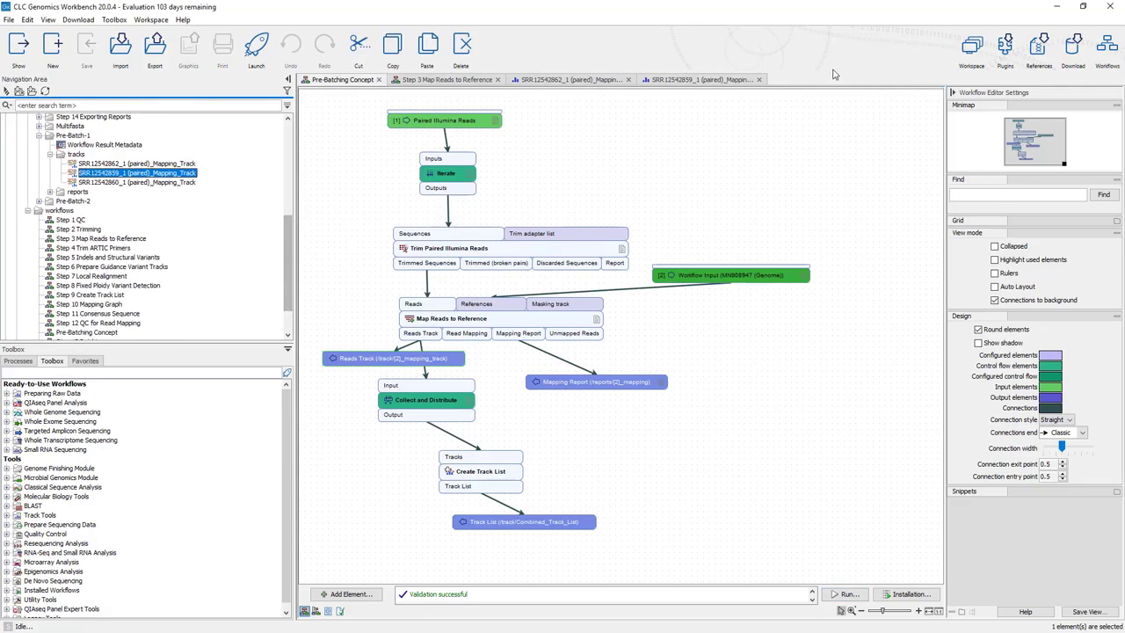
click(629, 80)
click(630, 80)
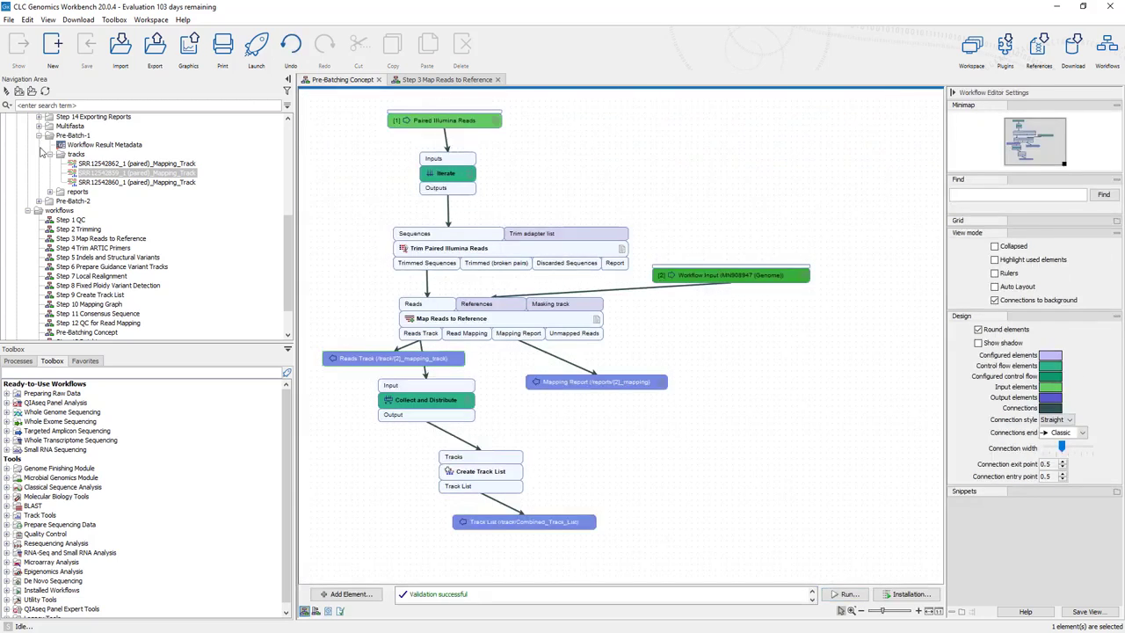
click(38, 201)
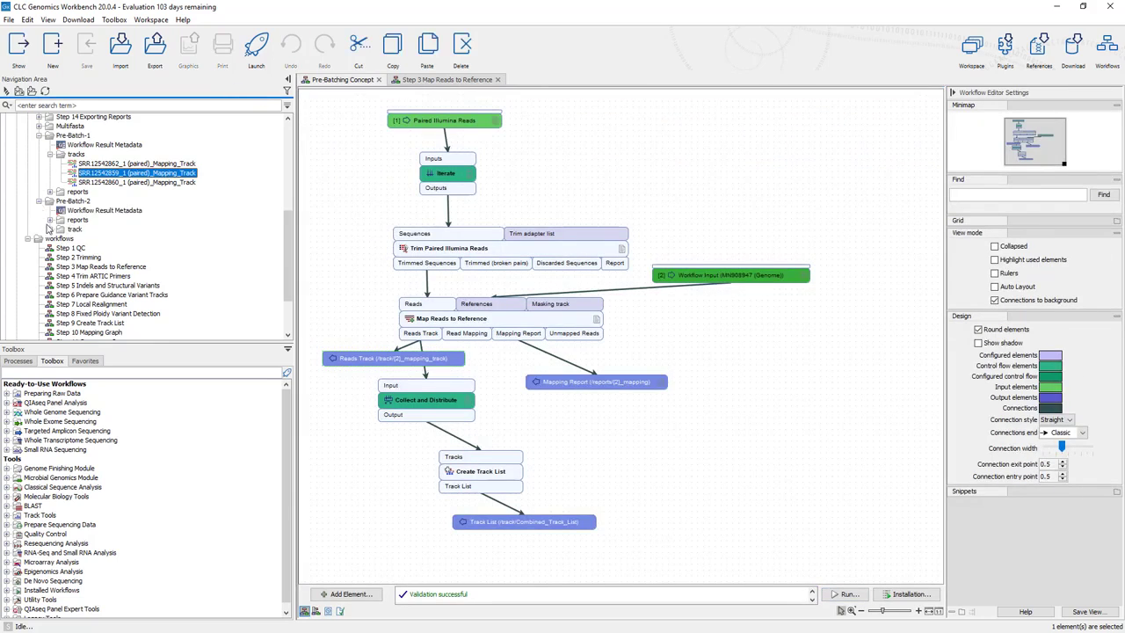
click(50, 229)
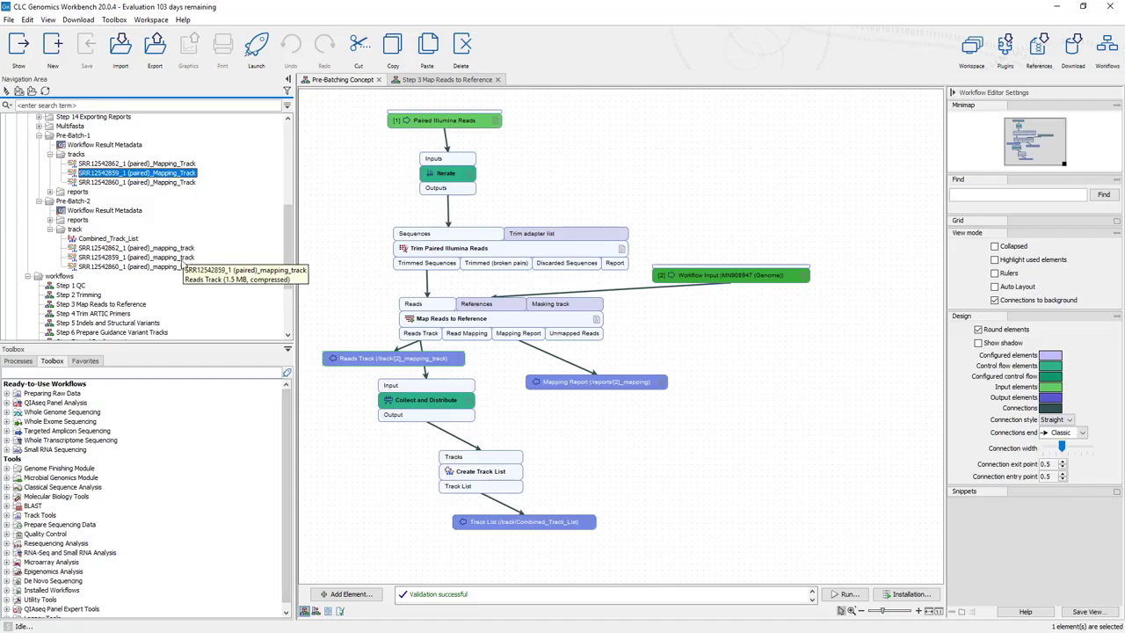
drag(347, 358, 343, 358)
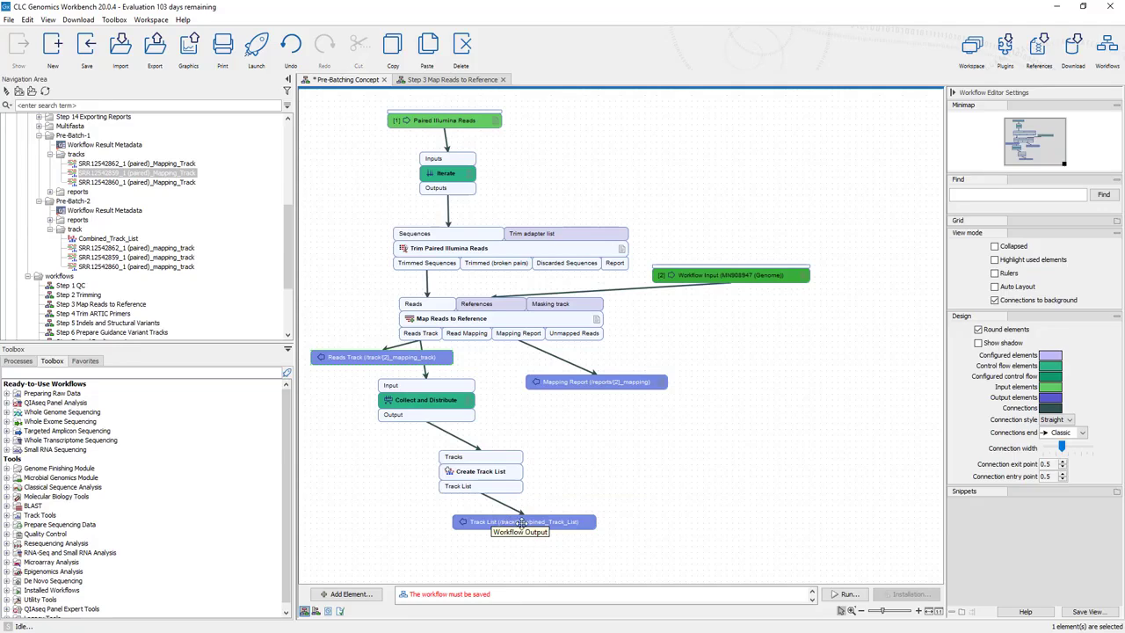
Open Combined_Track_List to view the three mapping tracks along MN908947.
double_click(112, 238)
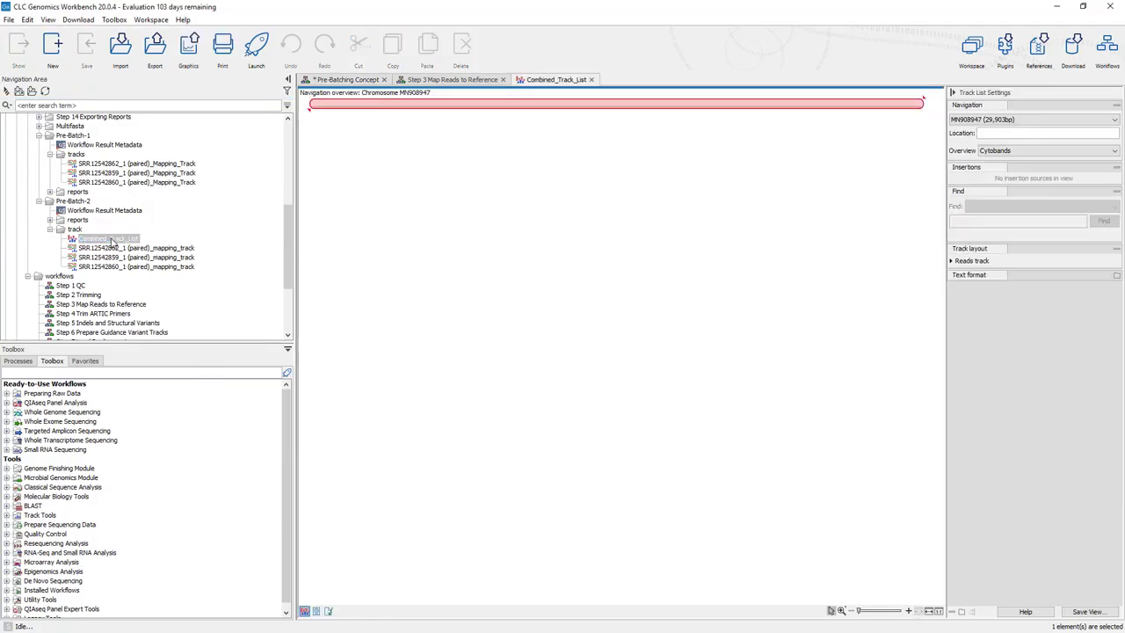